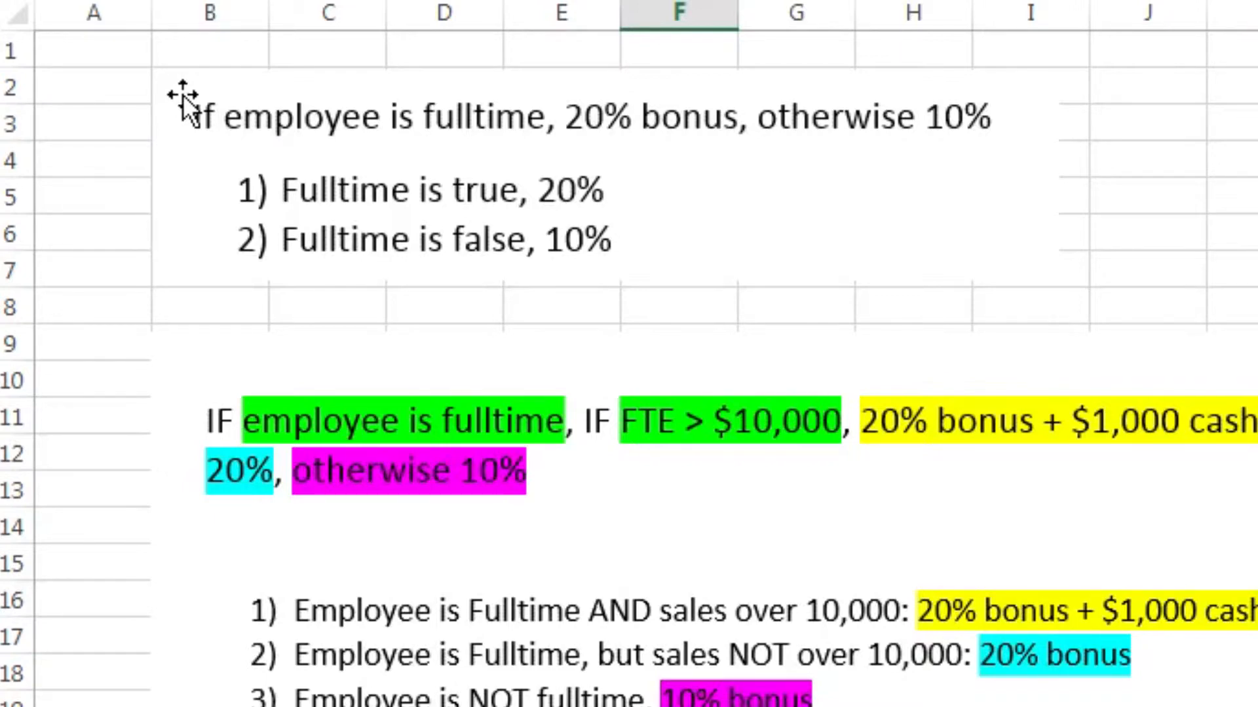
Step: On the employee sales sheet, start an IF formula in D6 that tests whether B6 equals the FTE label, $B$2
key(ctrl+Page_Down)
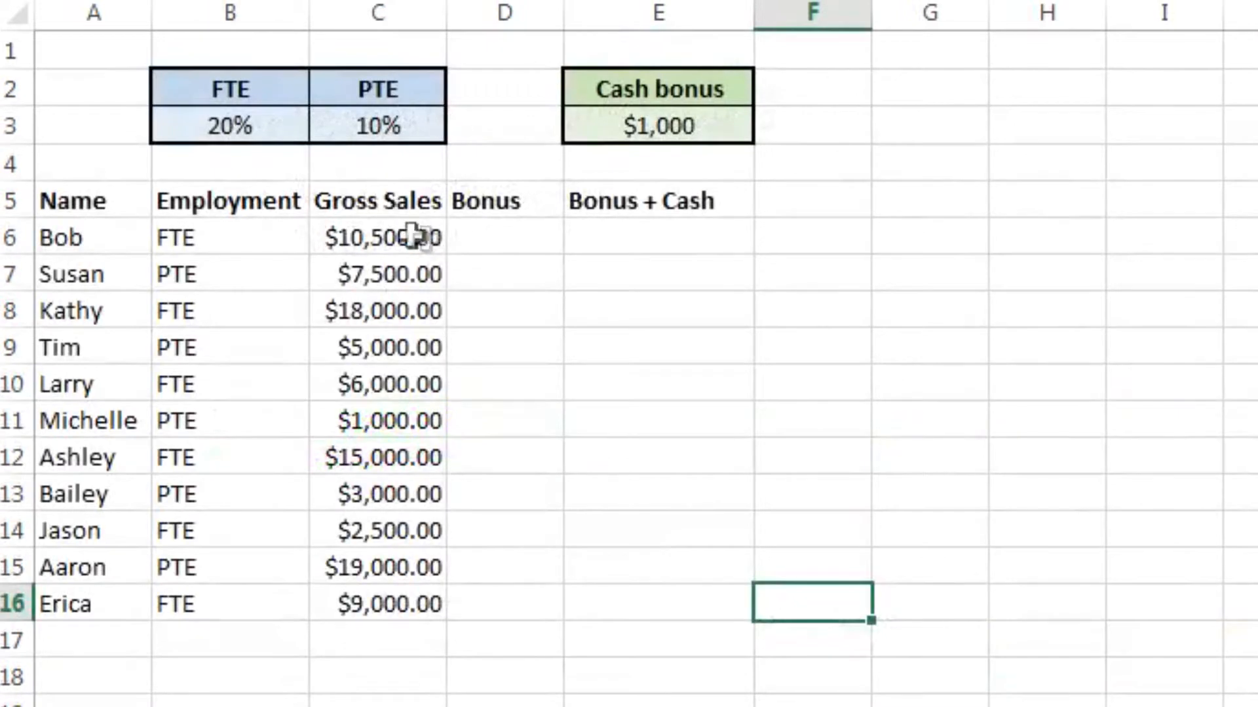
click(488, 248)
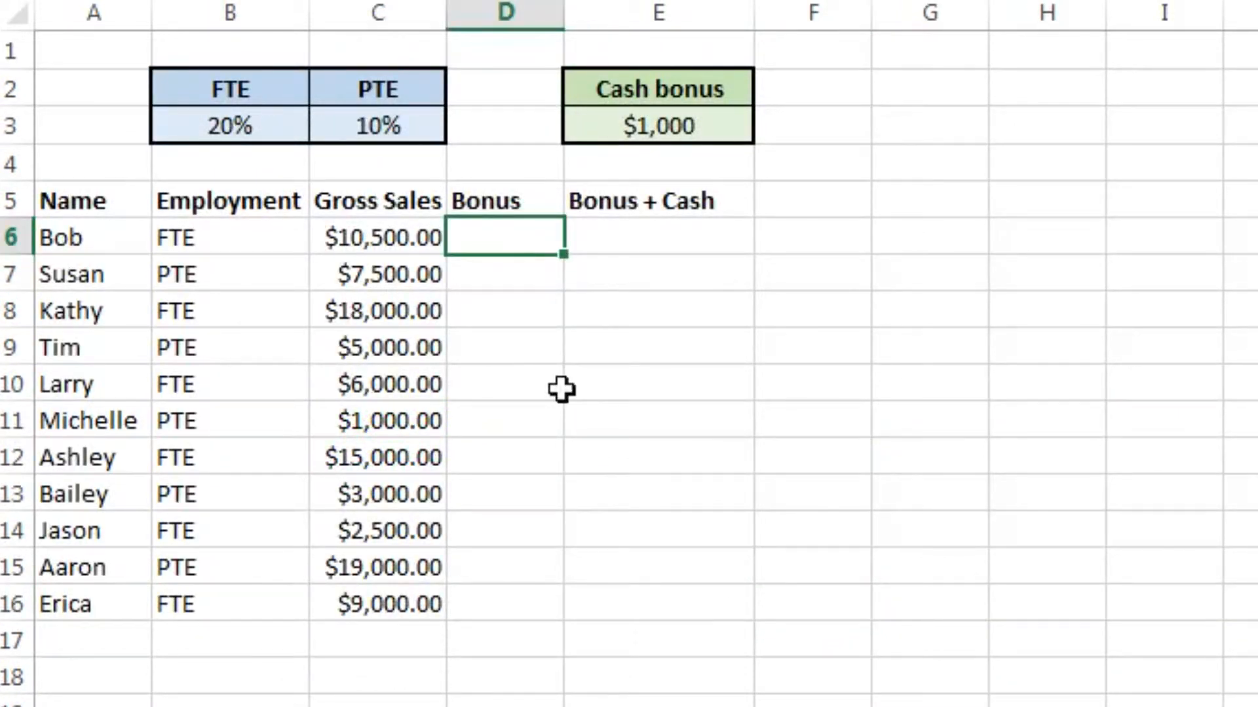
text(=I)
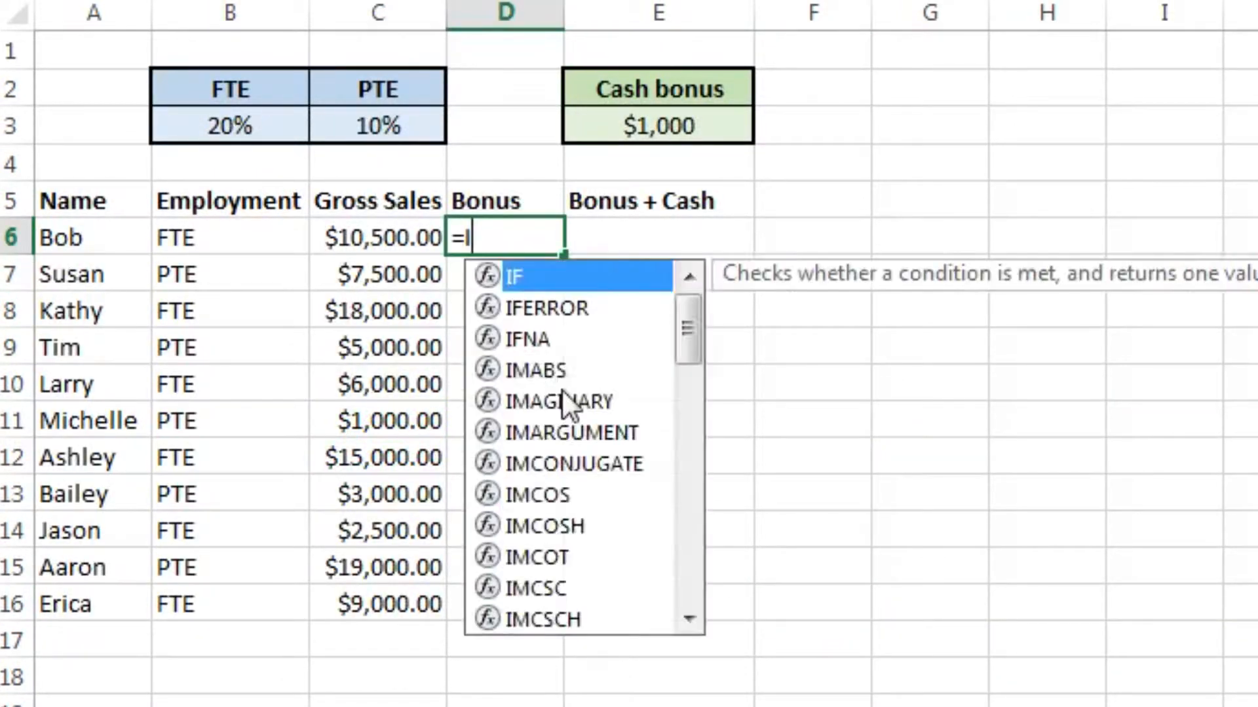
text(F()
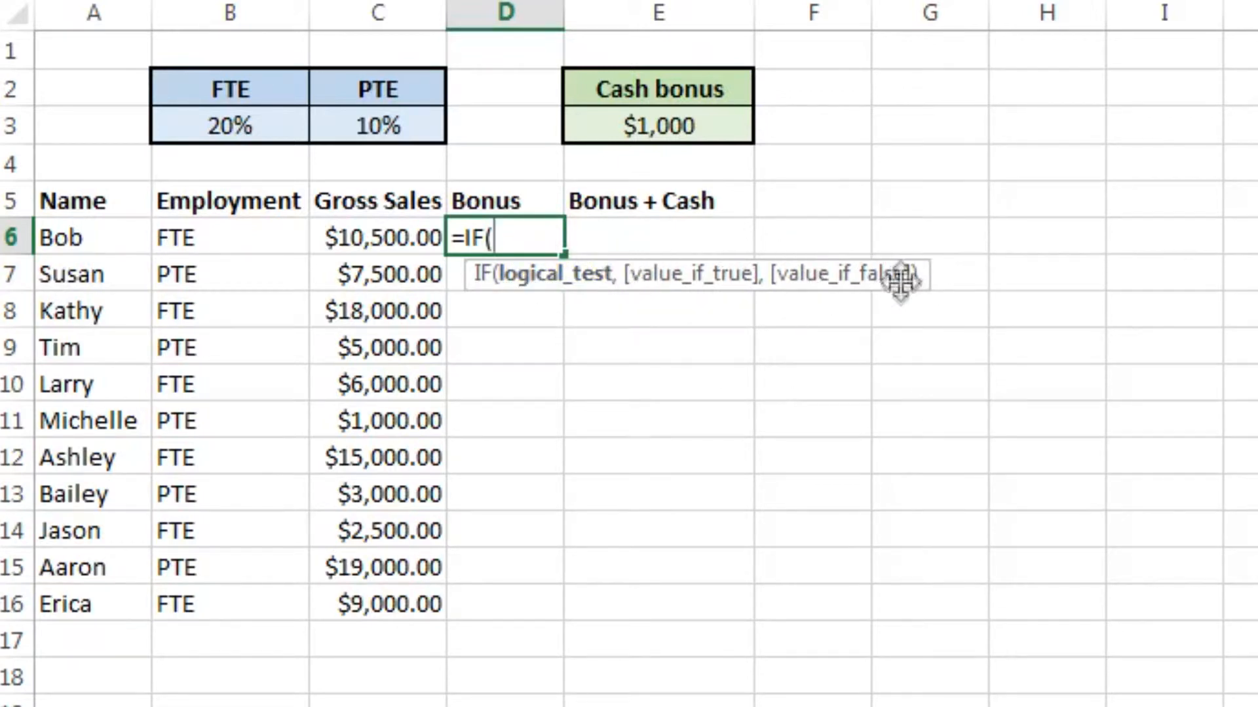
click(224, 241)
text(=)
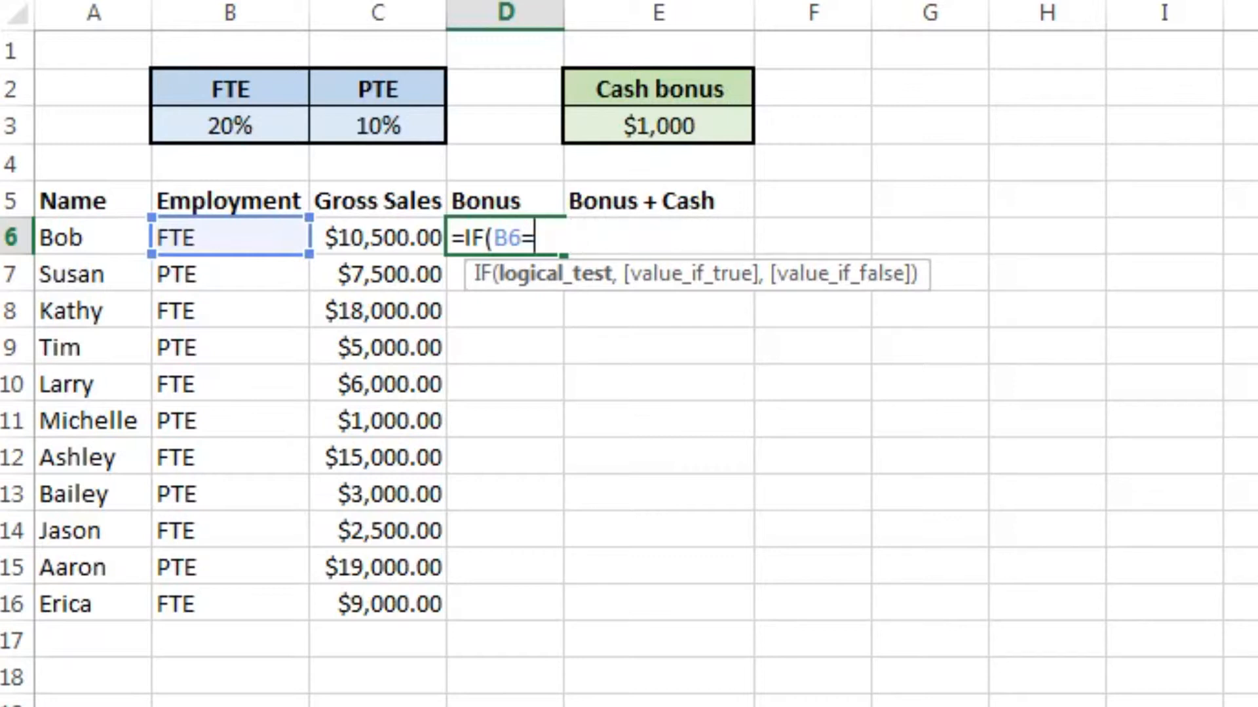
click(247, 89)
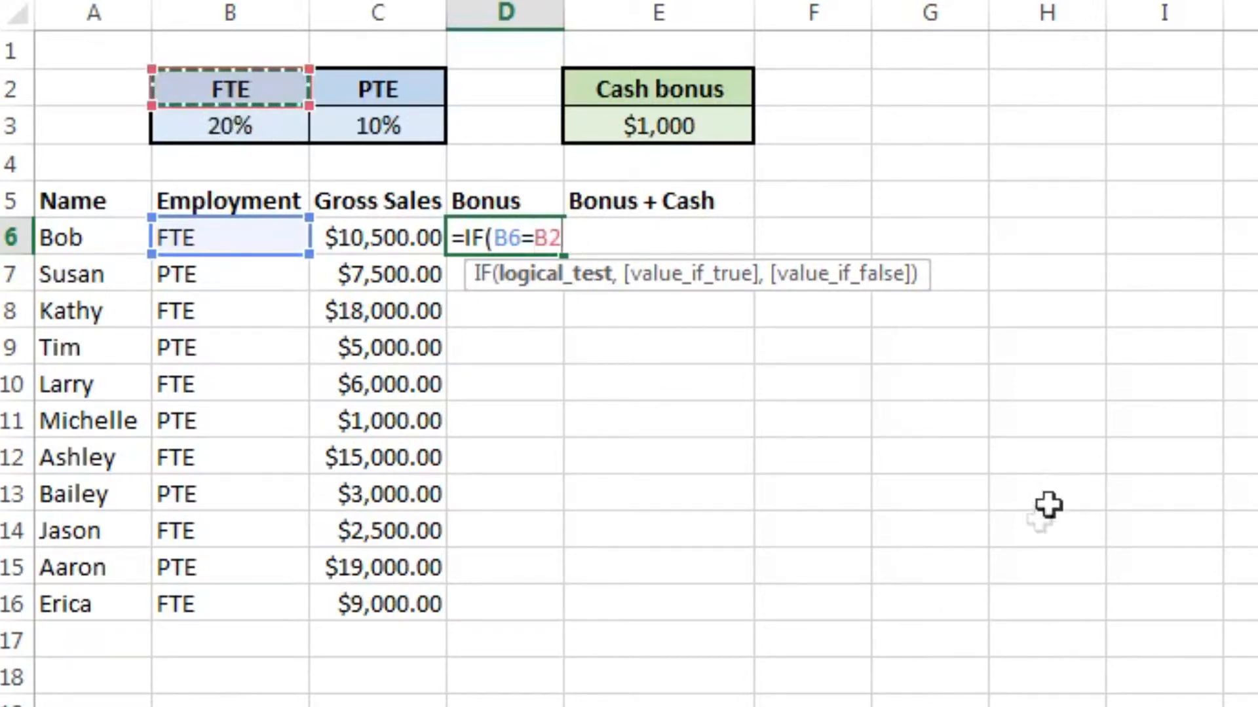
key(F4)
text(,)
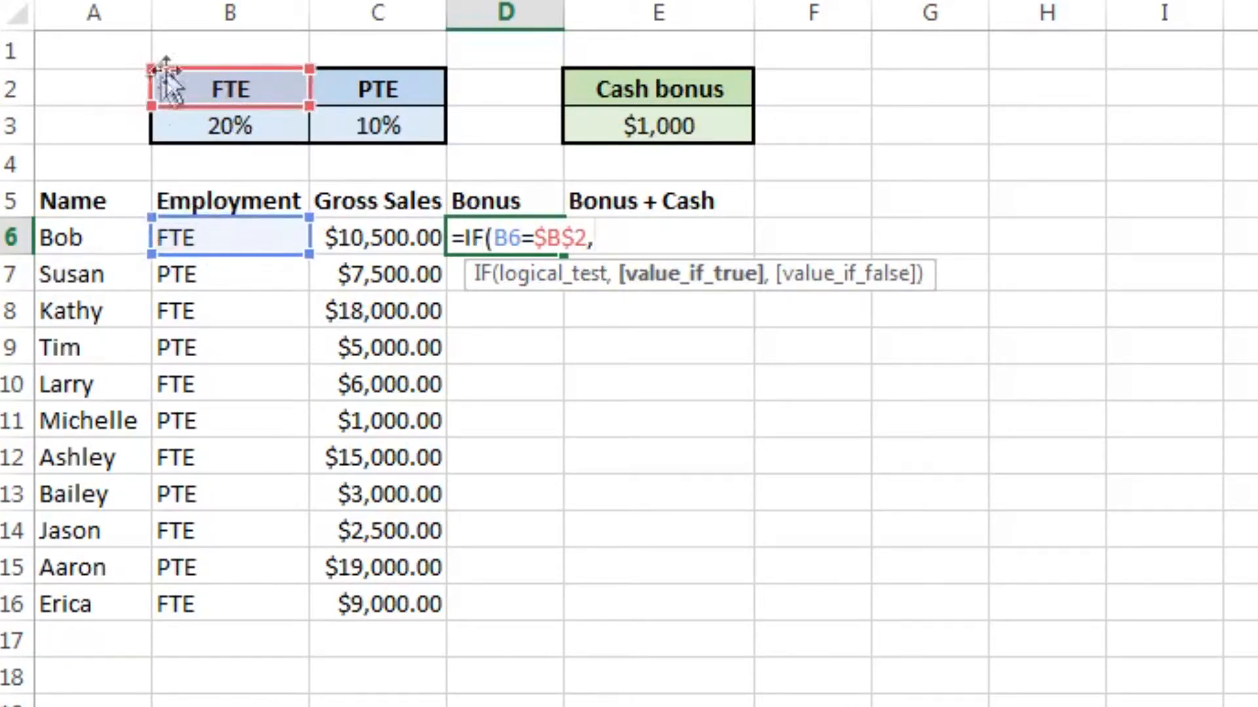
Step: Add gross sales times the FTE rate, C6*$B$3, as the value if true in the D6 formula
click(409, 247)
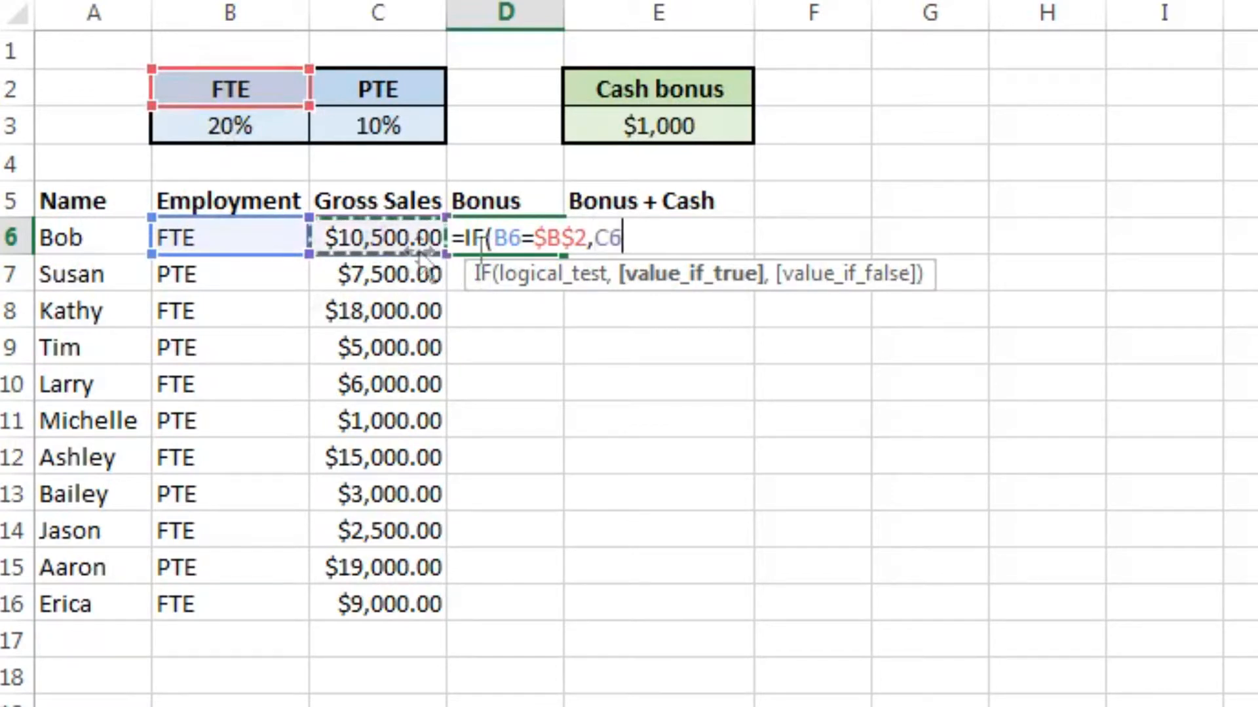
text(*)
key(Left)
key(Left)
key(Up)
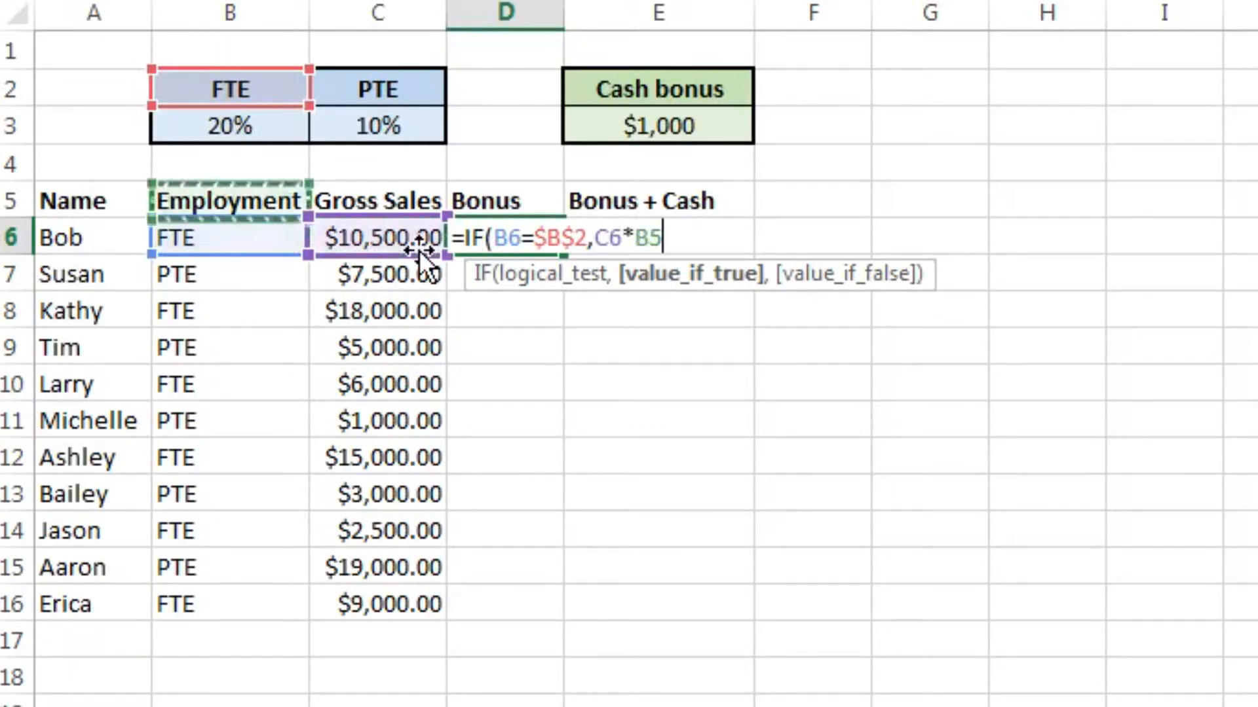
key(Up)
key(Up)
key(Down)
key(Up)
key(F4)
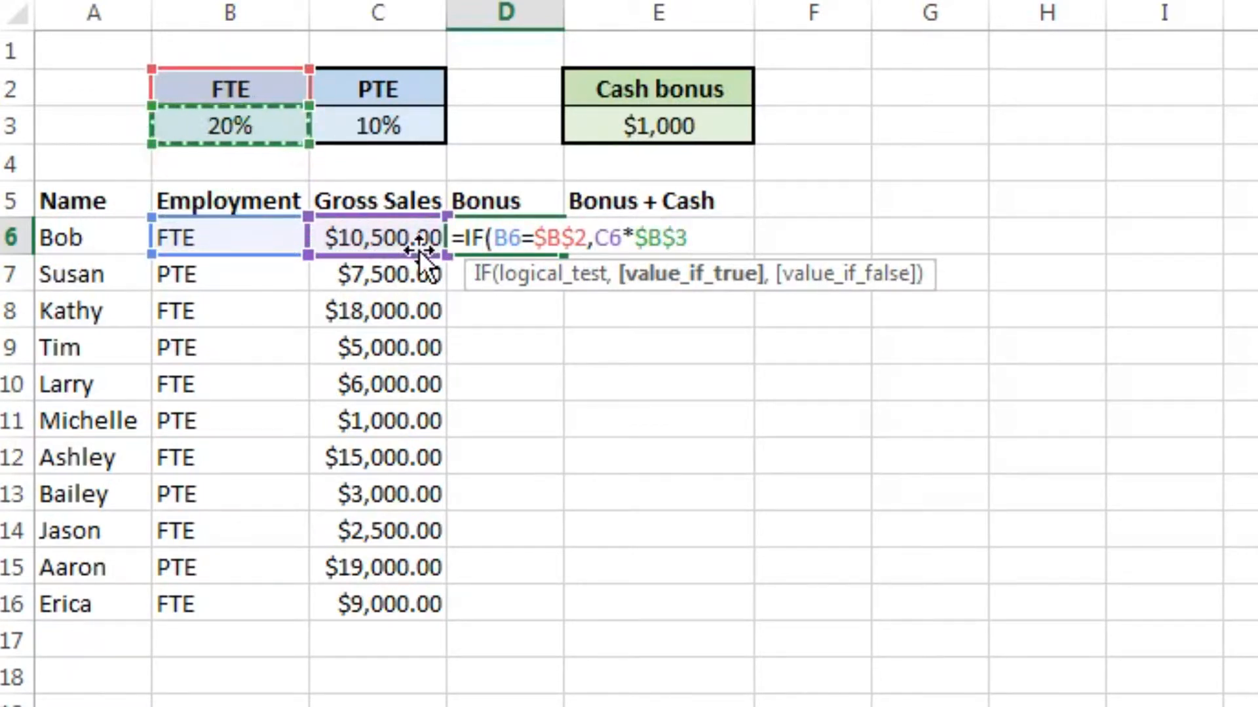
text(,)
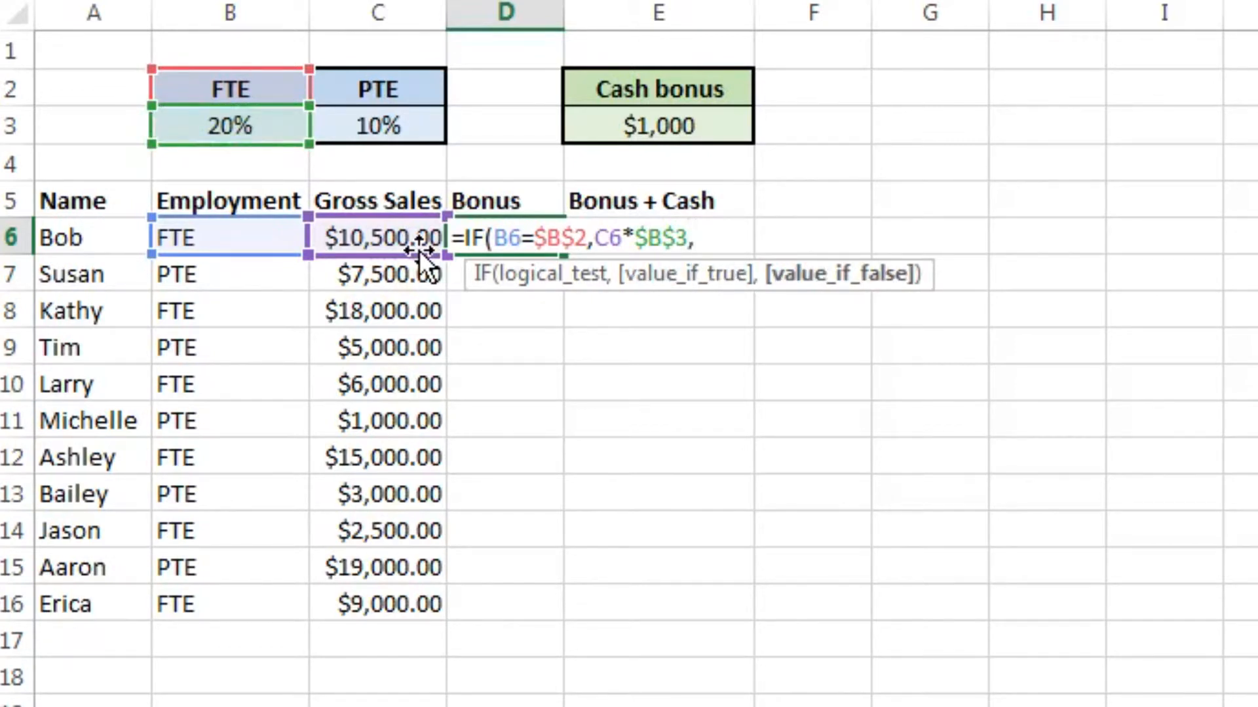
Step: Finish the D6 formula with C6*$C$3 as the value if false and fill it down through D16
key(Left)
text(*)
key(Up)
key(Left)
key(Up)
key(Up)
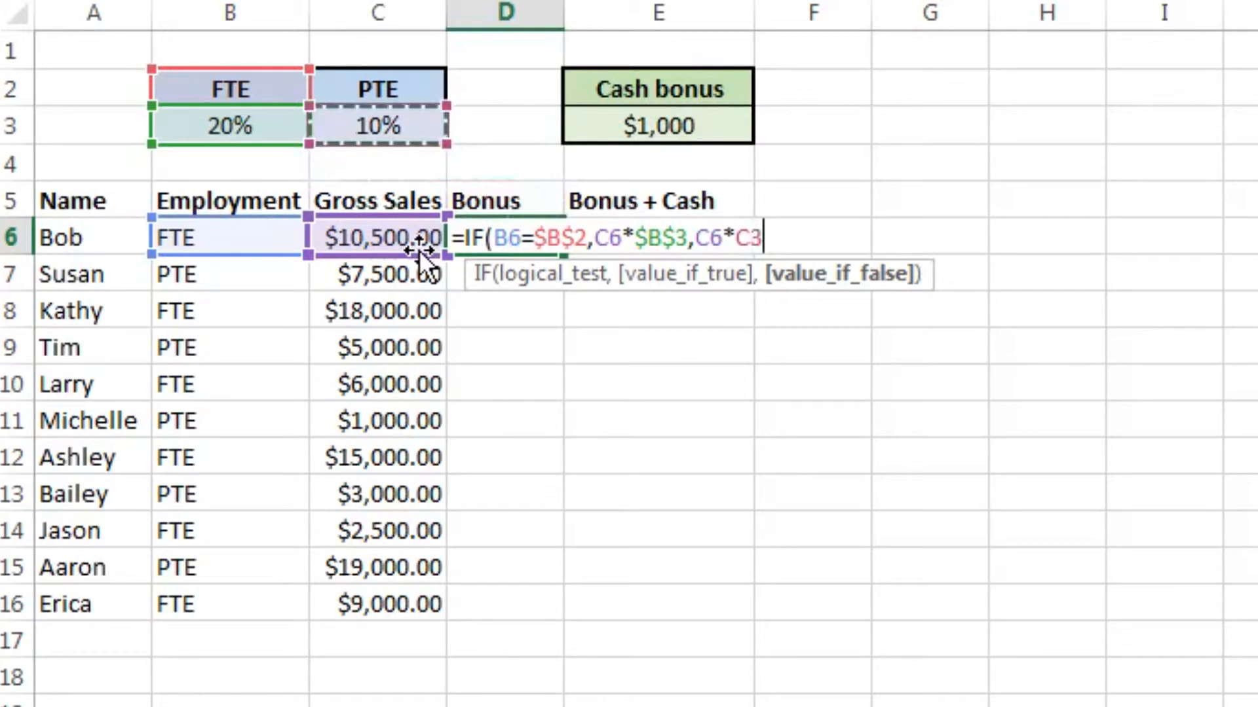
key(F4)
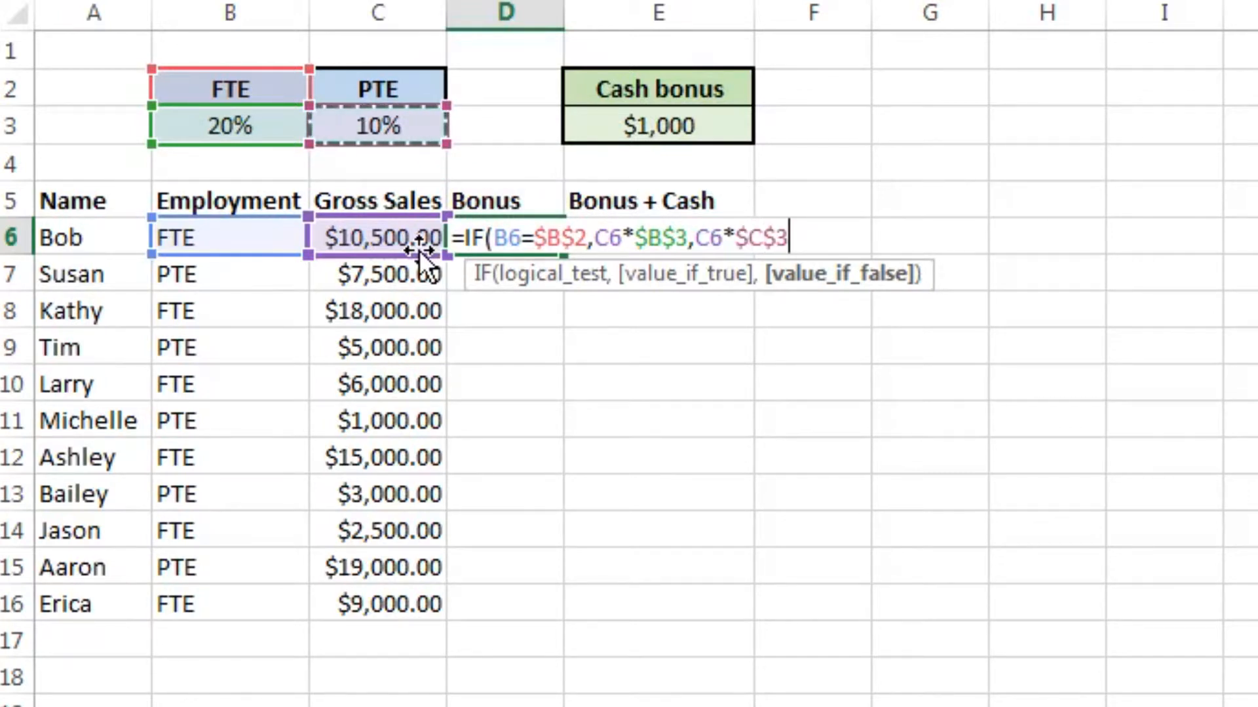
text())
key(Return)
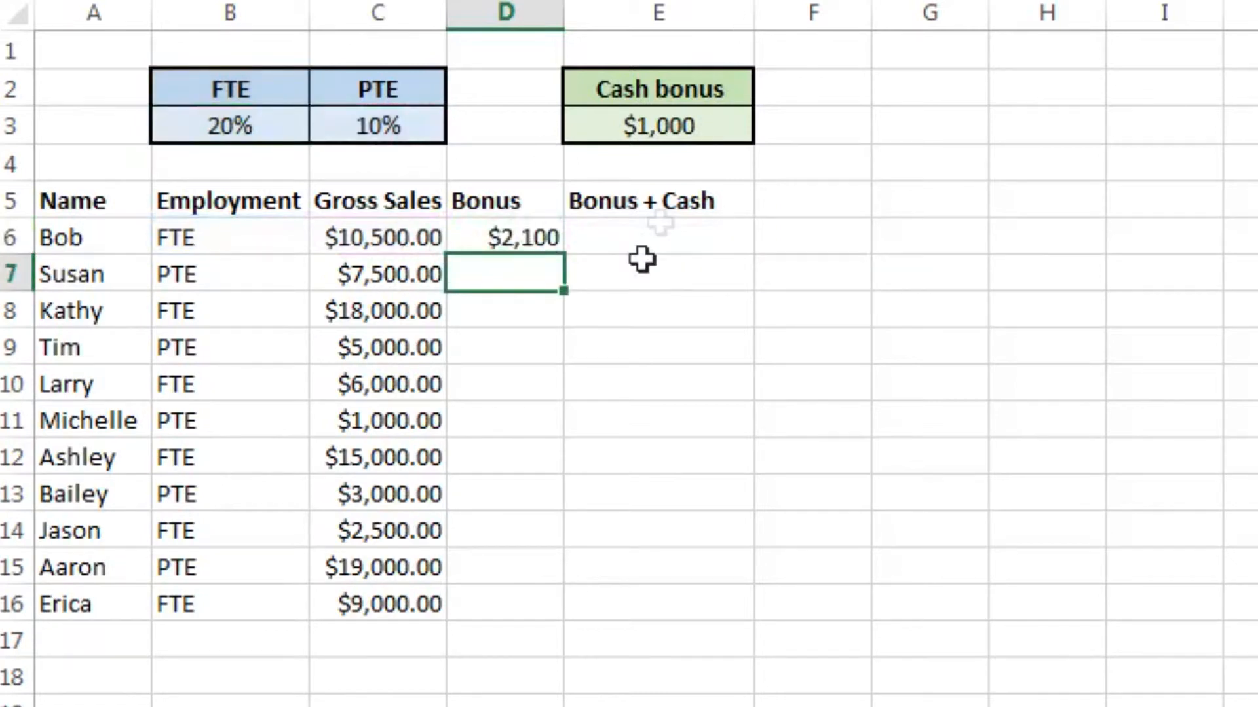
click(517, 244)
double_click(564, 256)
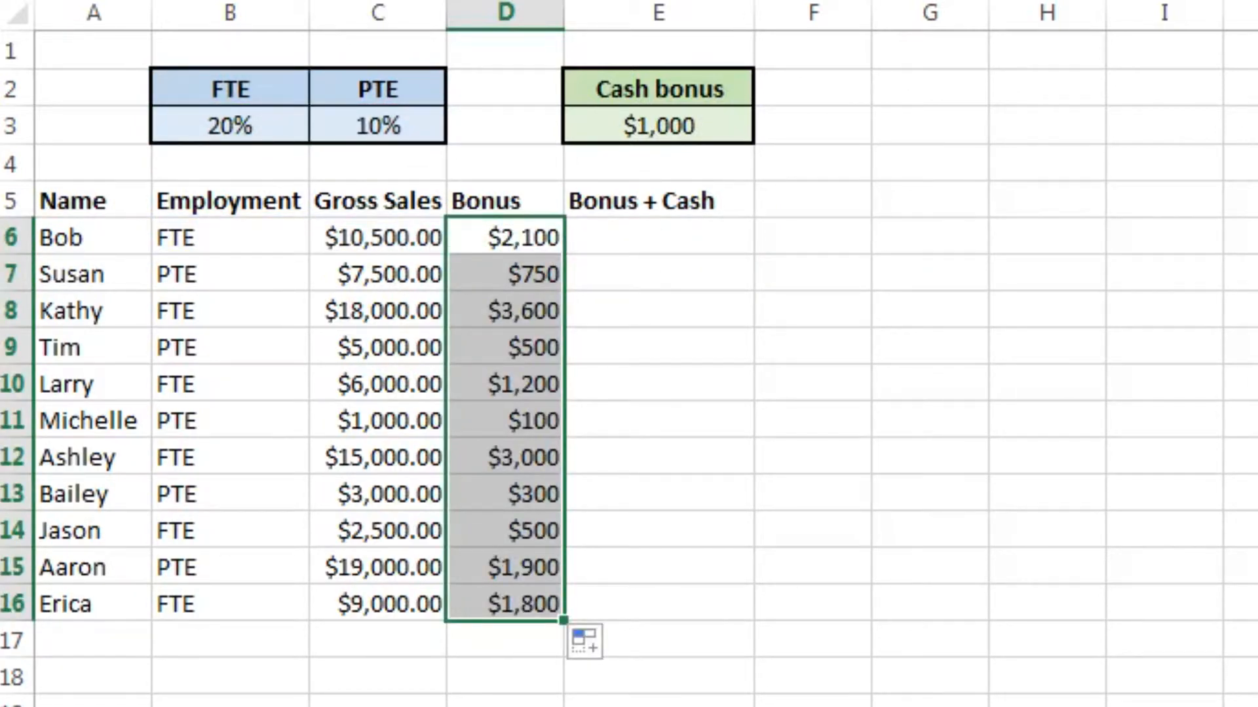
Step: Start an IF formula in E6 under Bonus + Cash with the logical test B6=$B$2
click(606, 250)
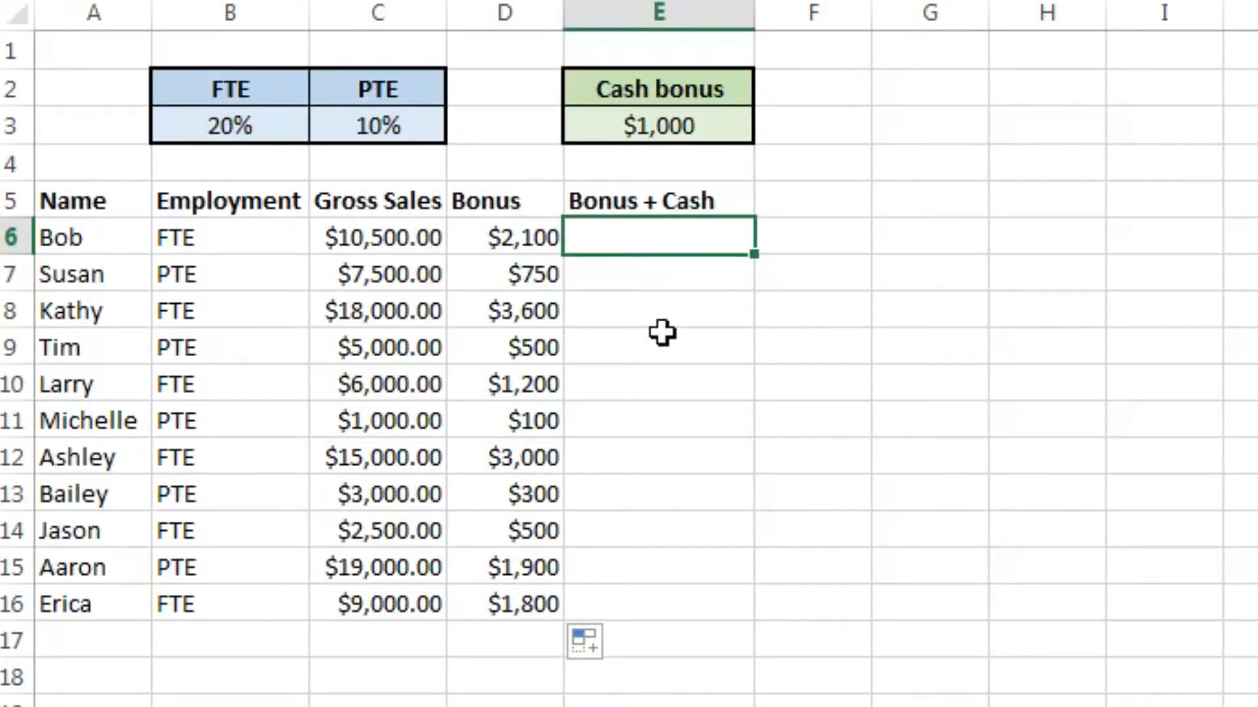
text(=I)
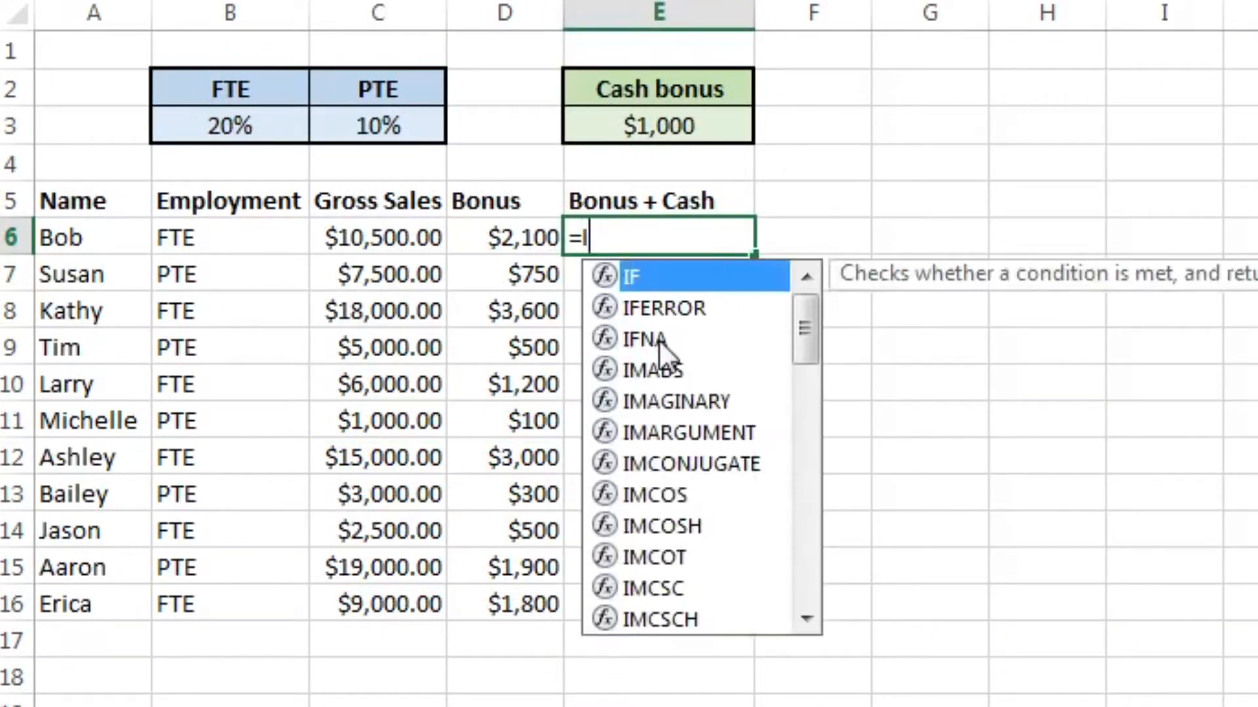
text(F()
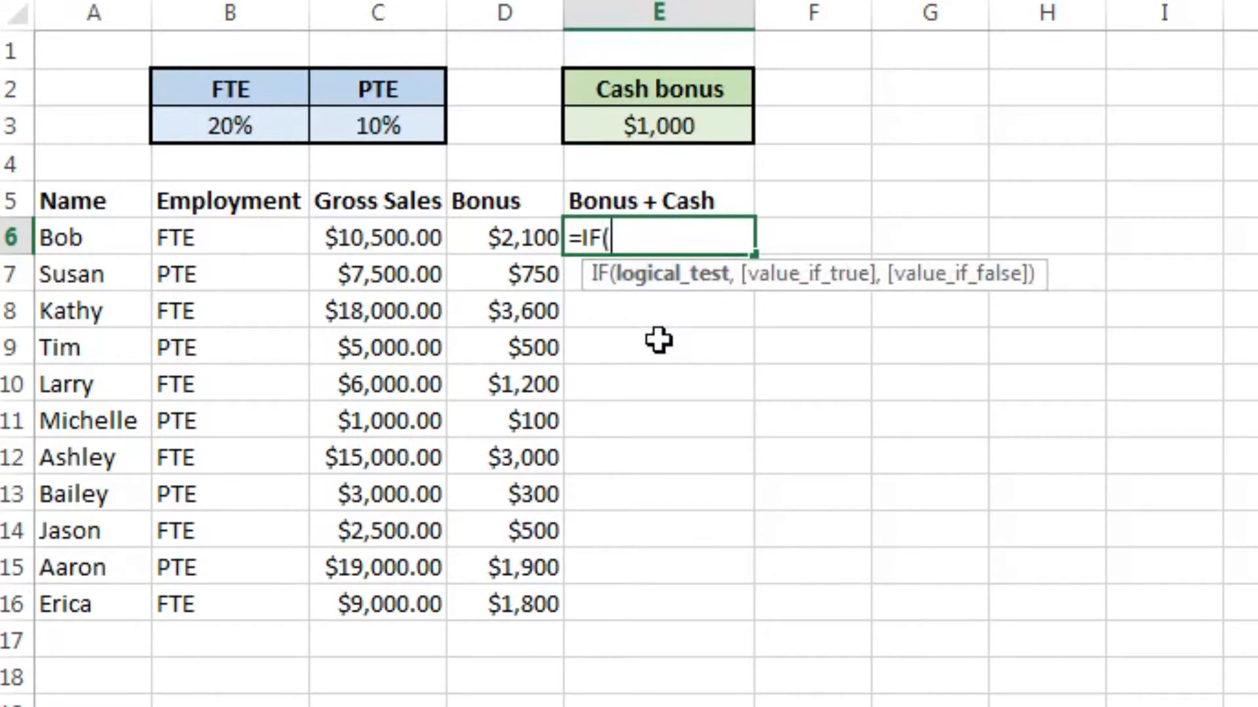
key(Left)
key(Left)
key(Left)
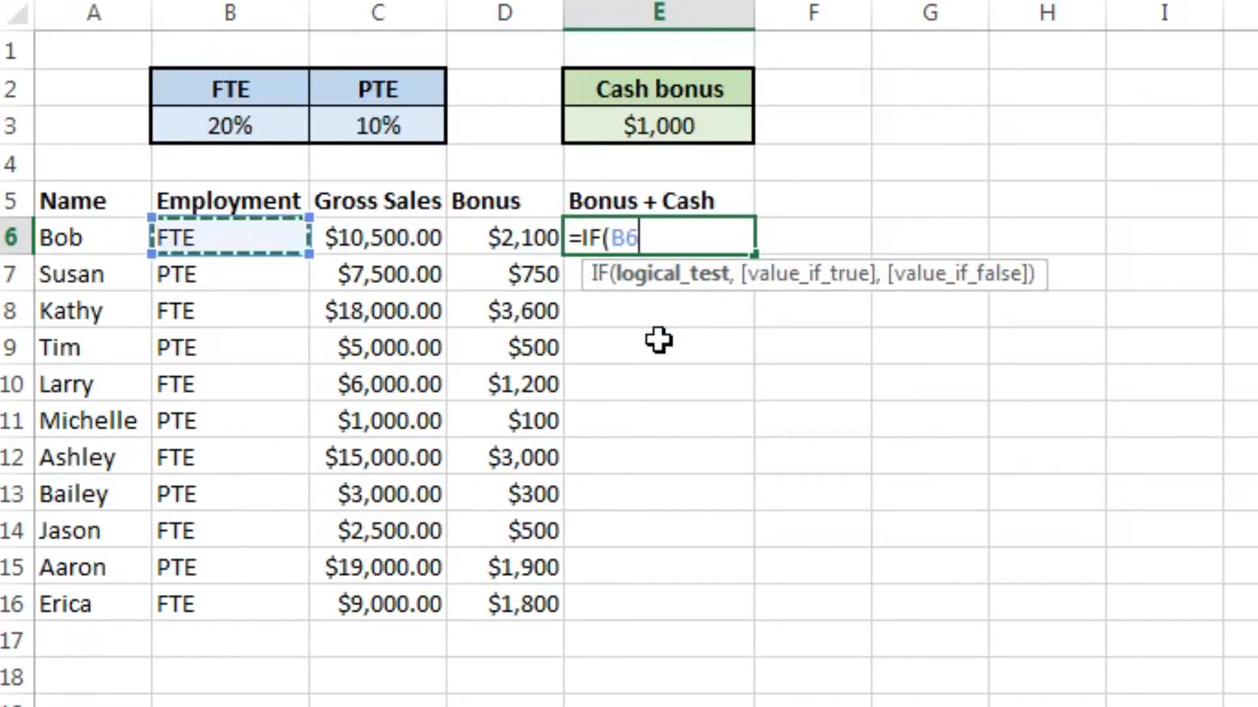
text(=)
key(Up)
key(Up)
key(Up)
key(Left)
key(Left)
key(Left)
key(Up)
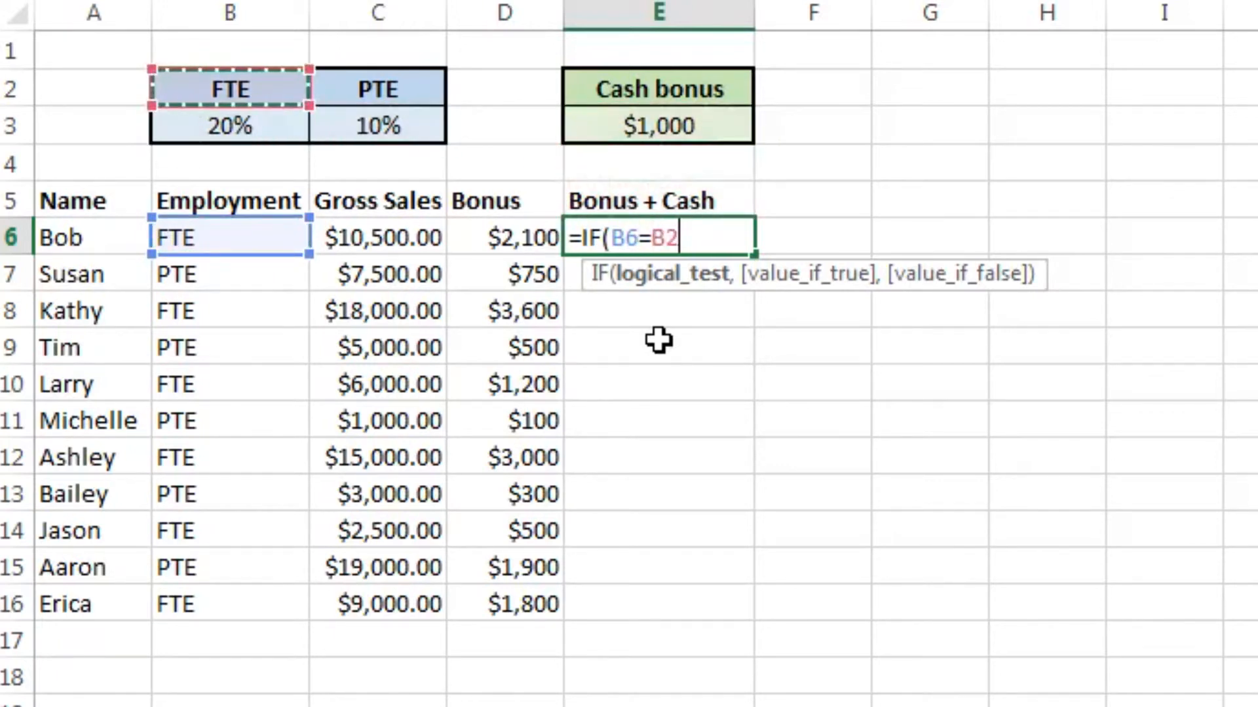
key(F4)
Step: Nest a second IF as the value if true in E6, testing whether gross sales C6>10000
text(,IF)
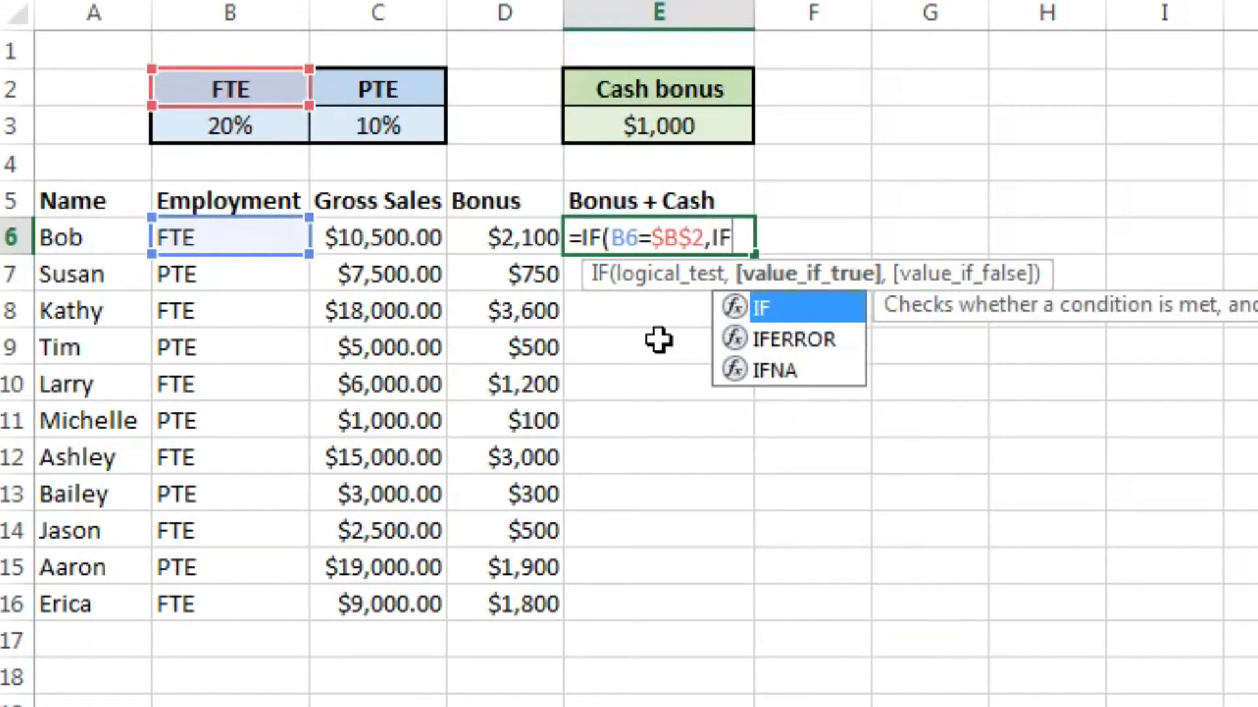
text(*)
key(BackSpace)
text(()
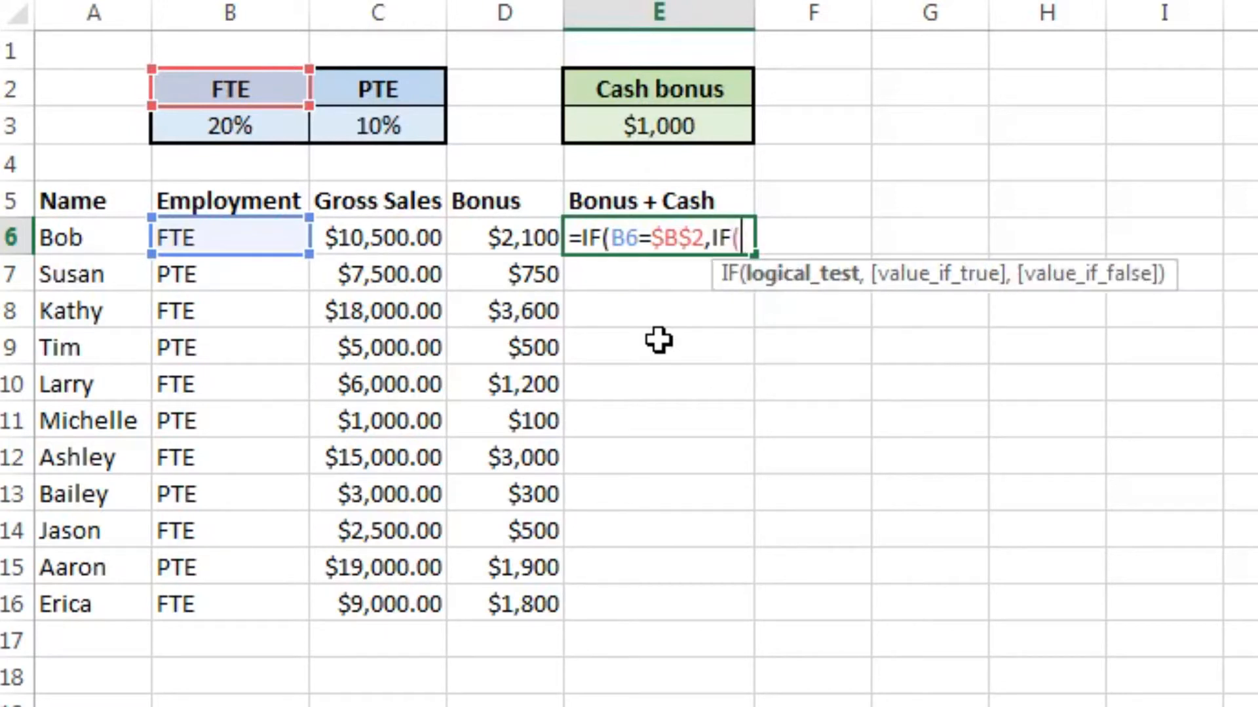
key(Left)
key(Left)
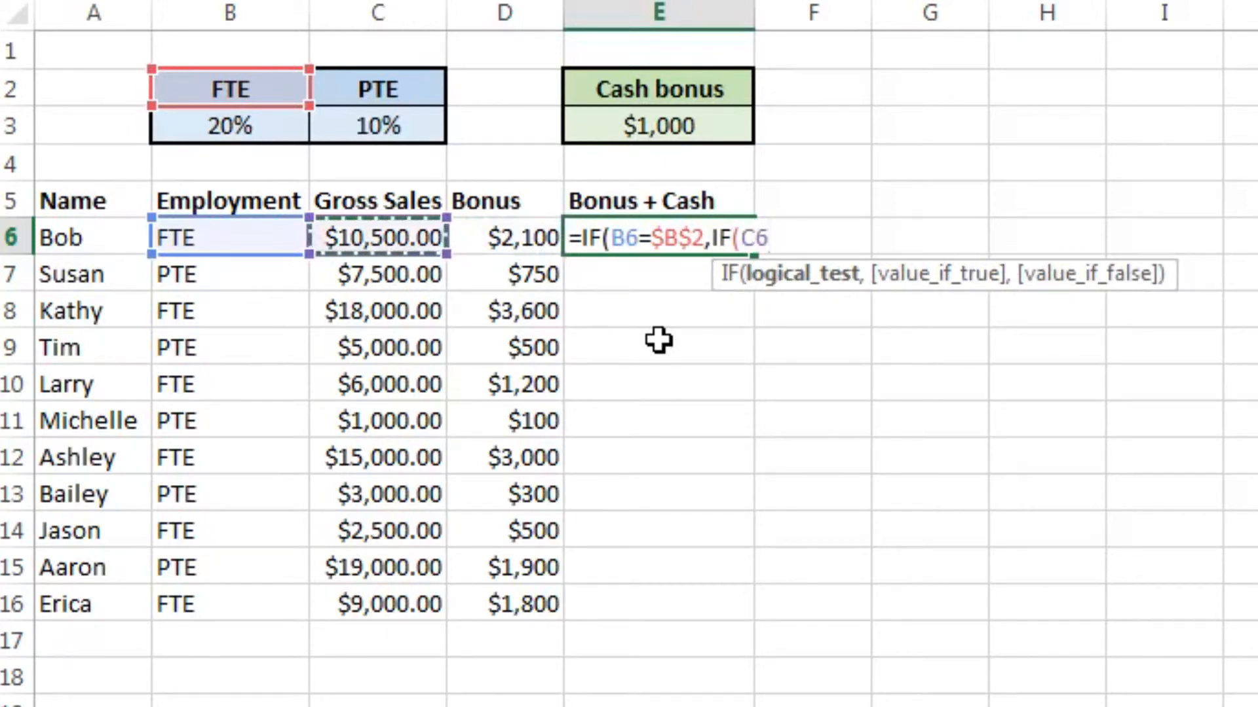
text(>10000)
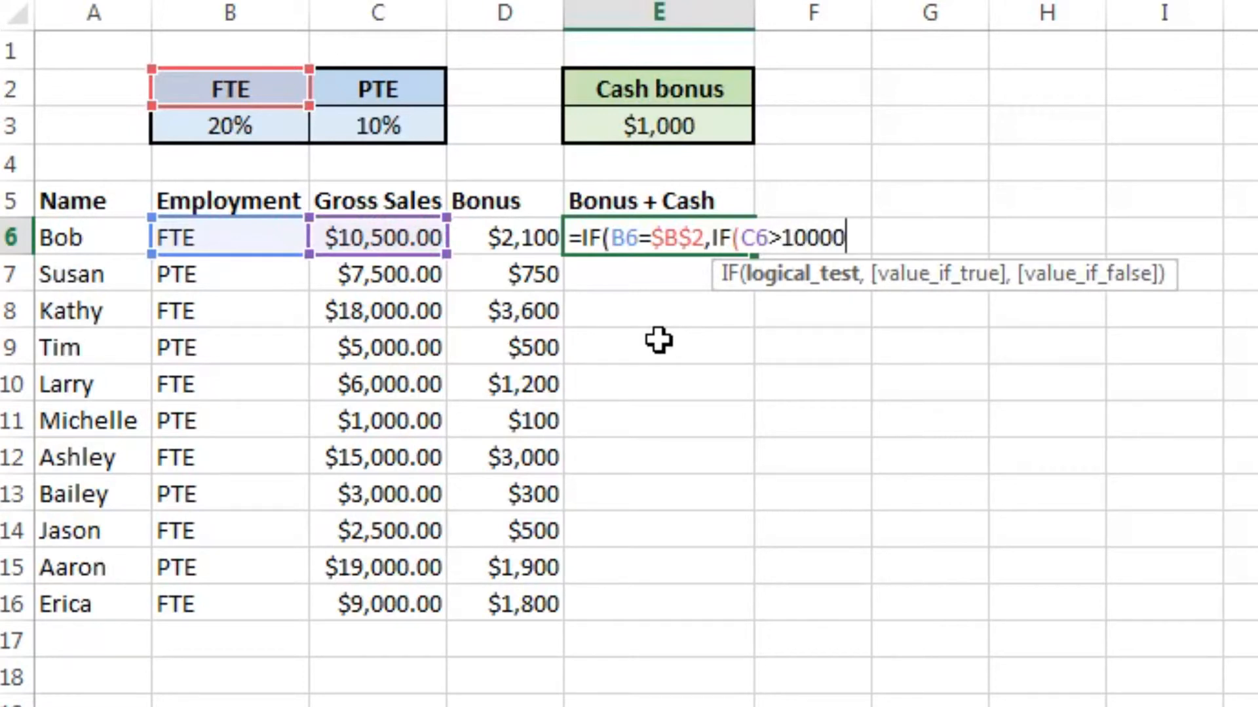
text(,)
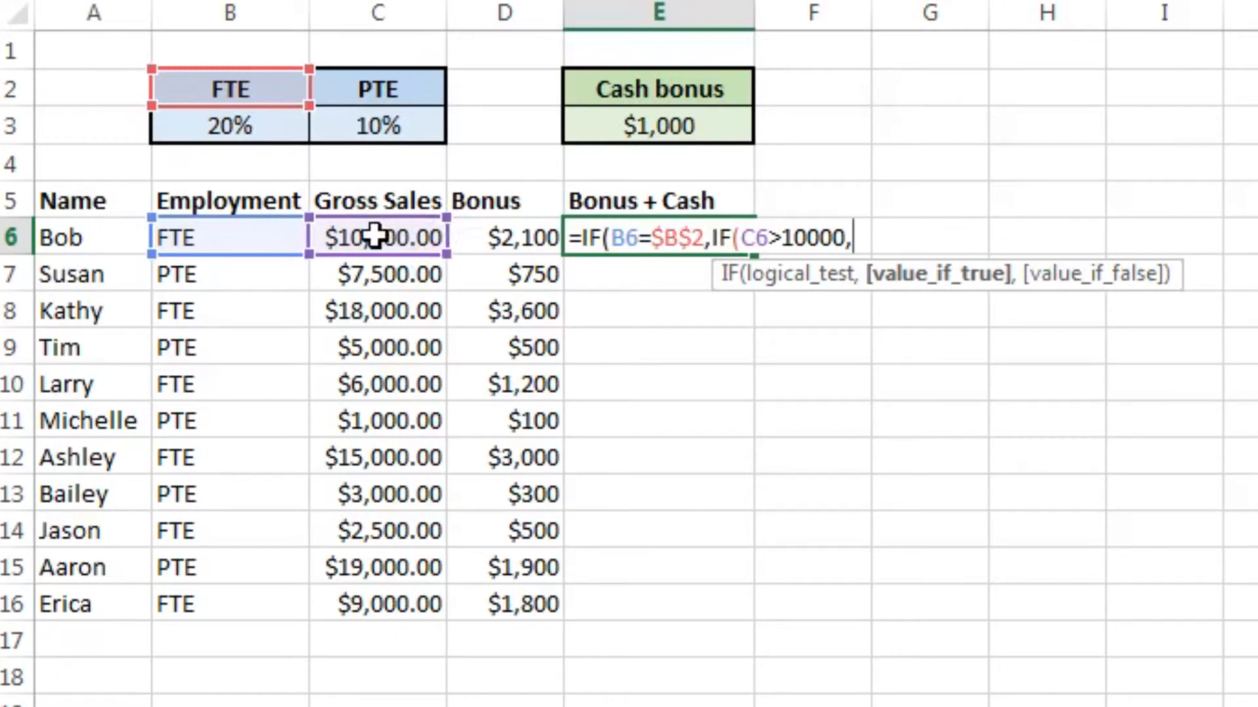
Step: Complete the nested IF in E6 with D6+$E$3 as its value if true and D6 as its value if false
click(530, 237)
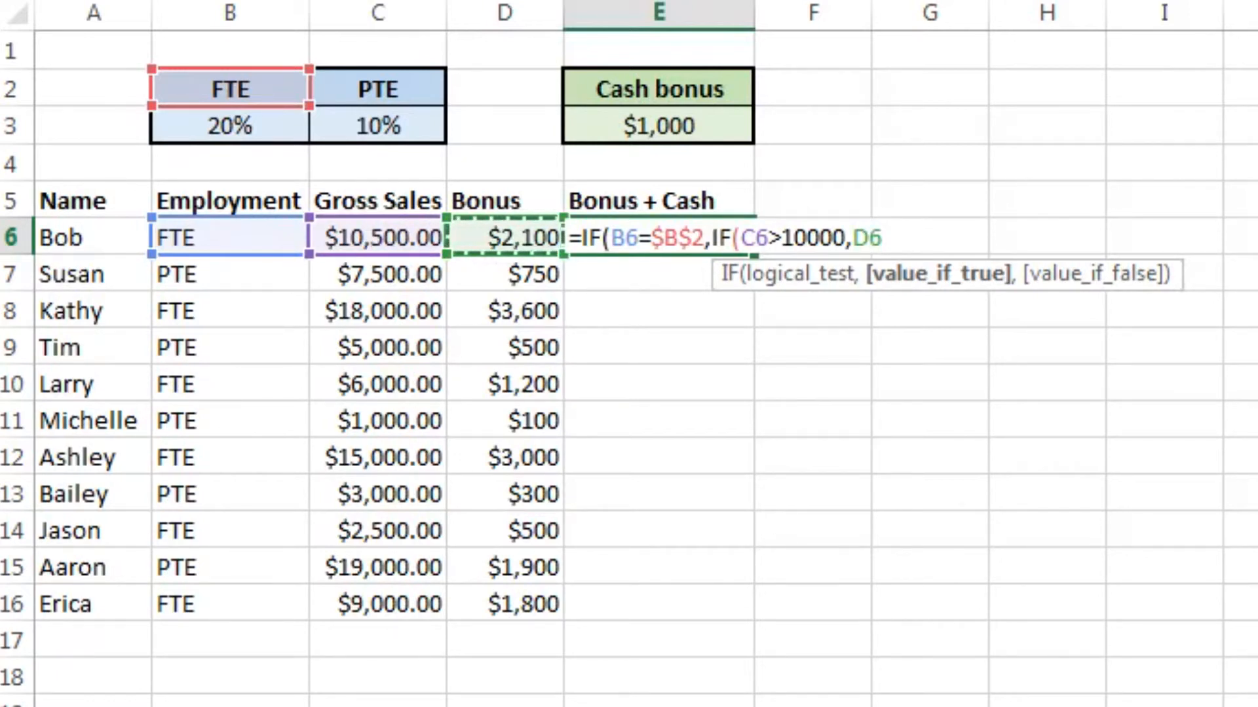
text(+)
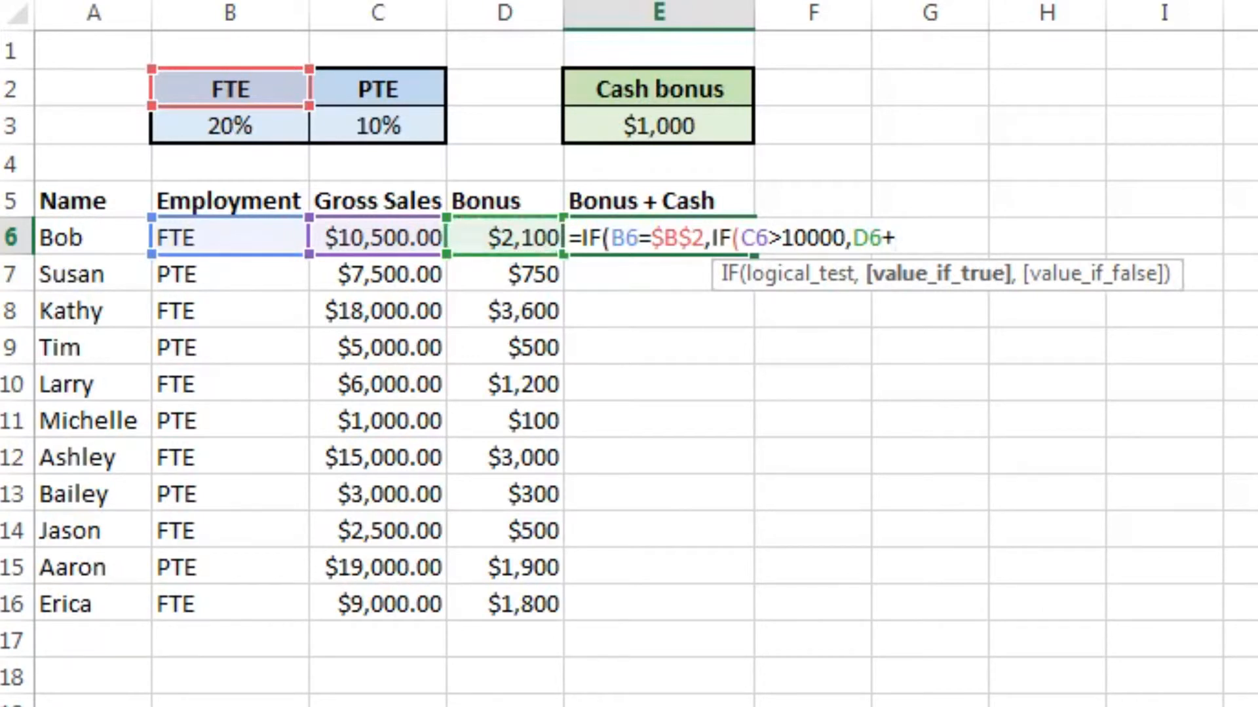
click(701, 135)
key(F4)
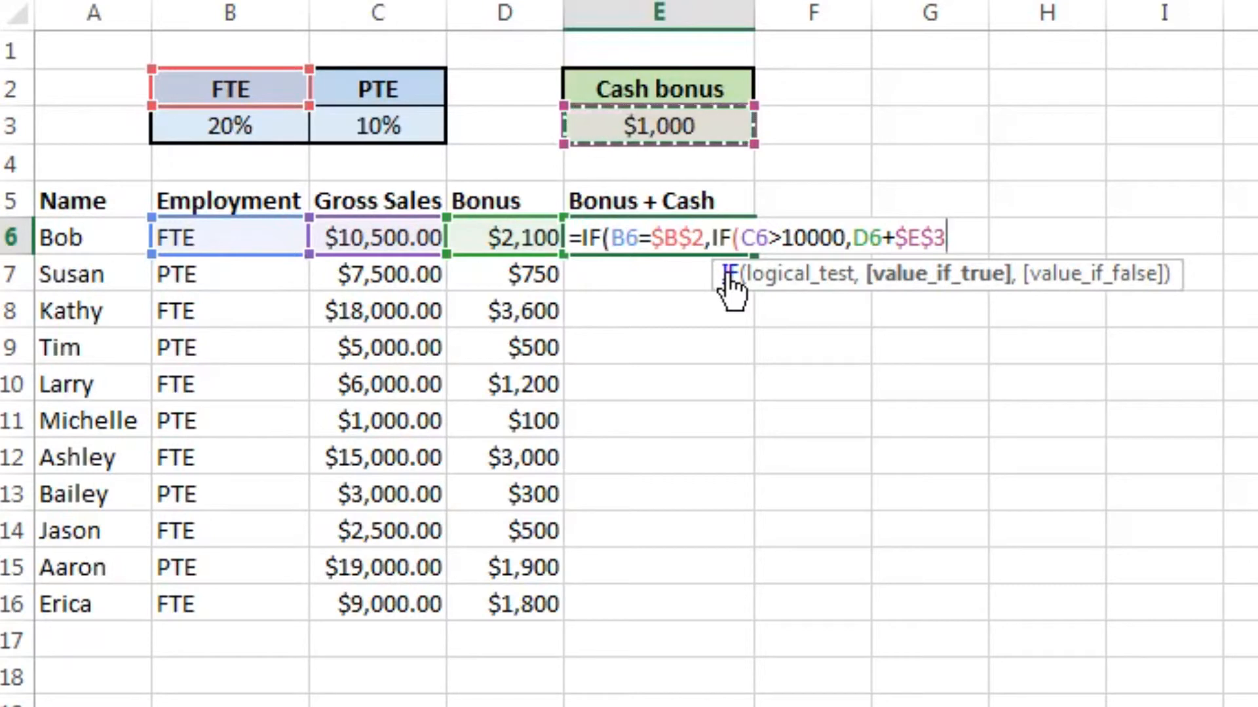
text(,)
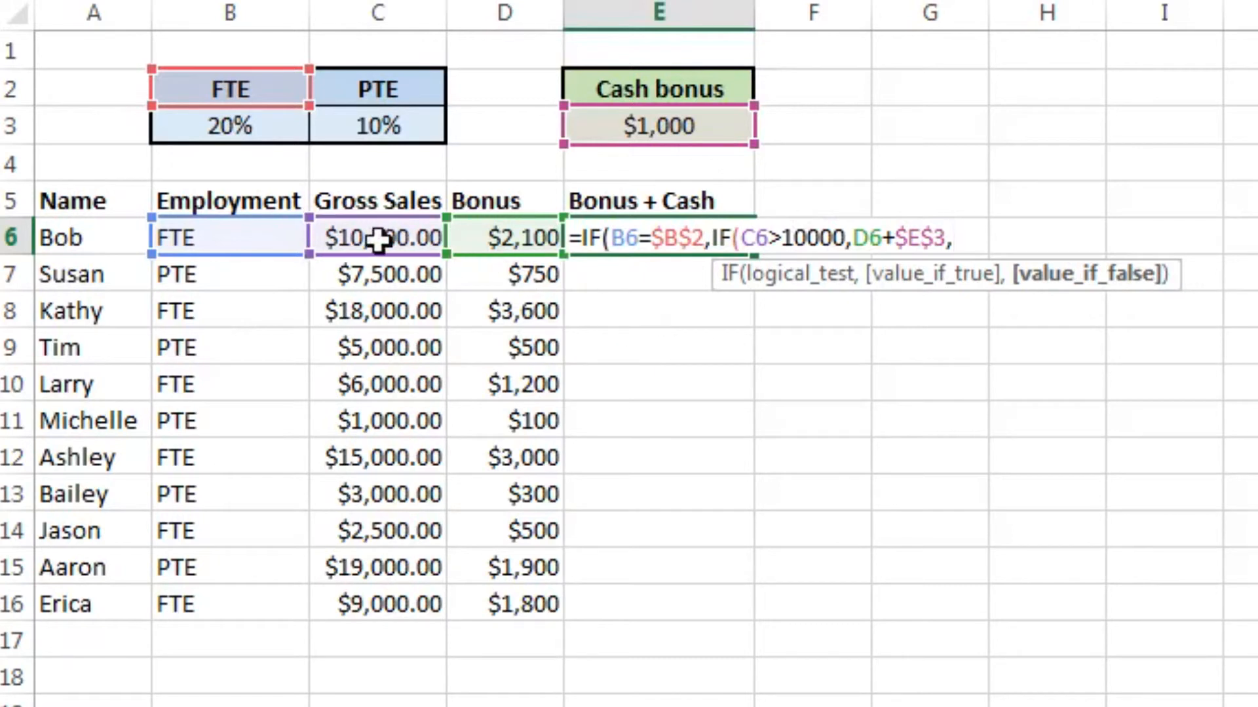
click(508, 240)
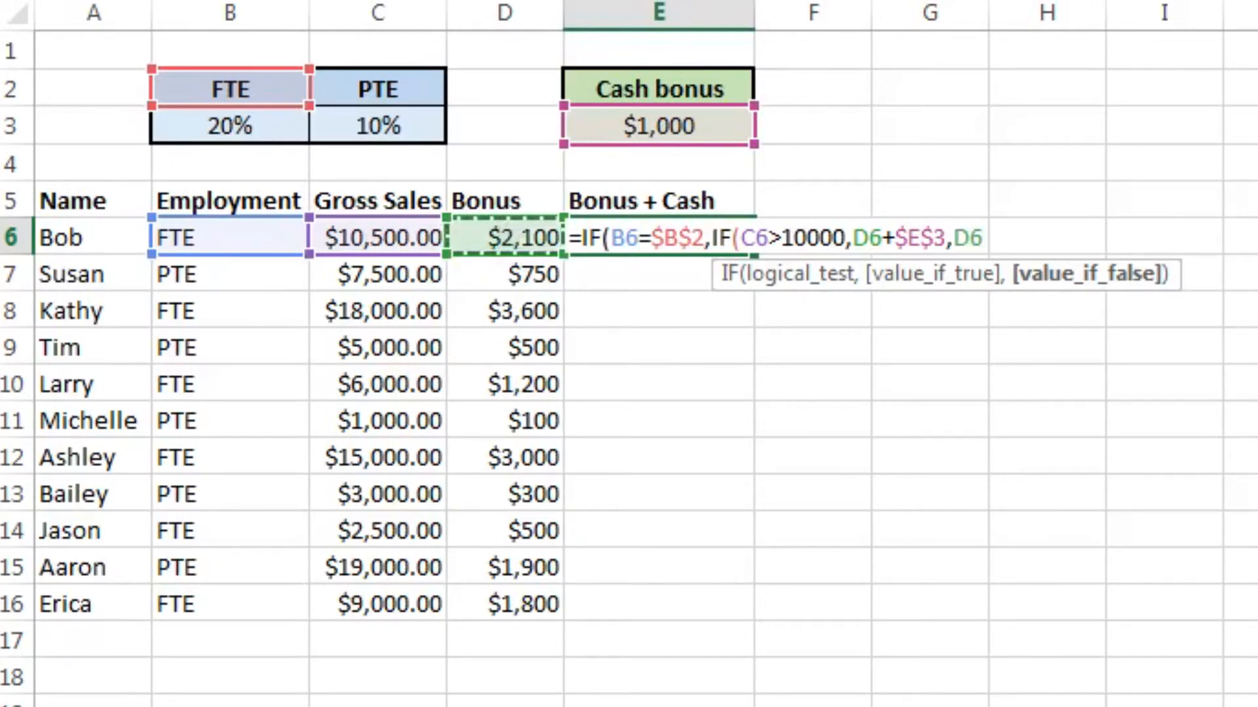
text())
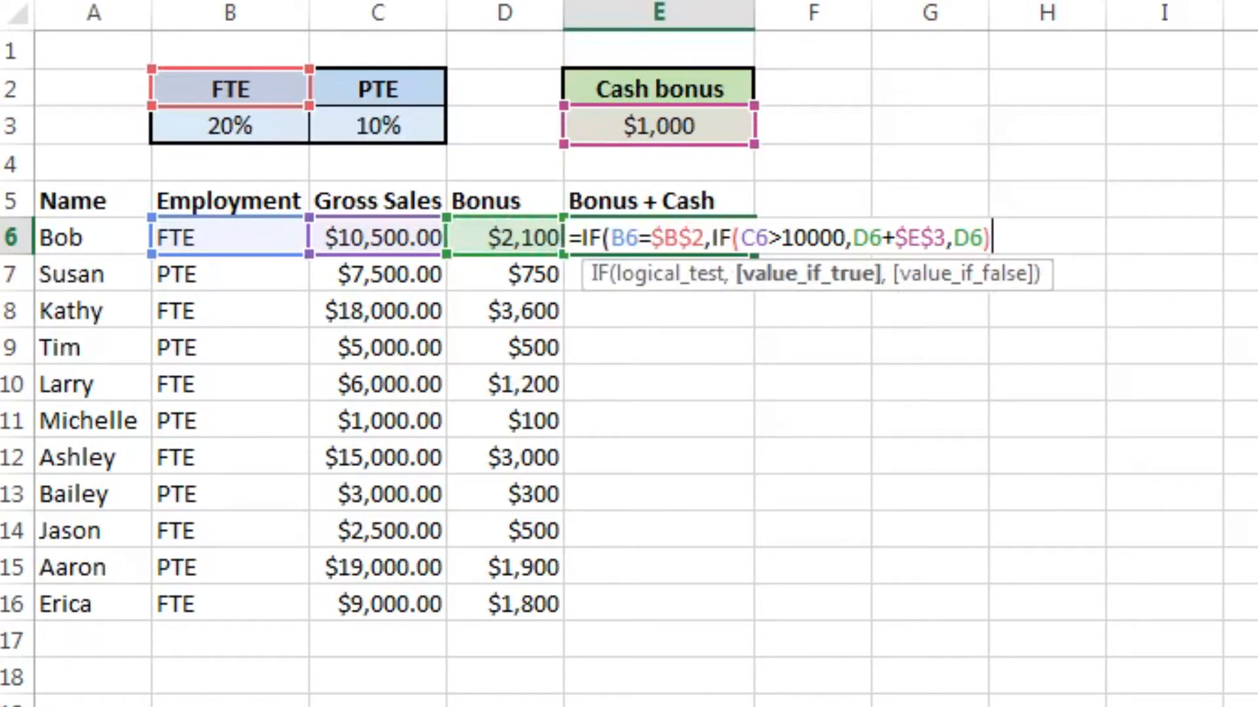
text(,)
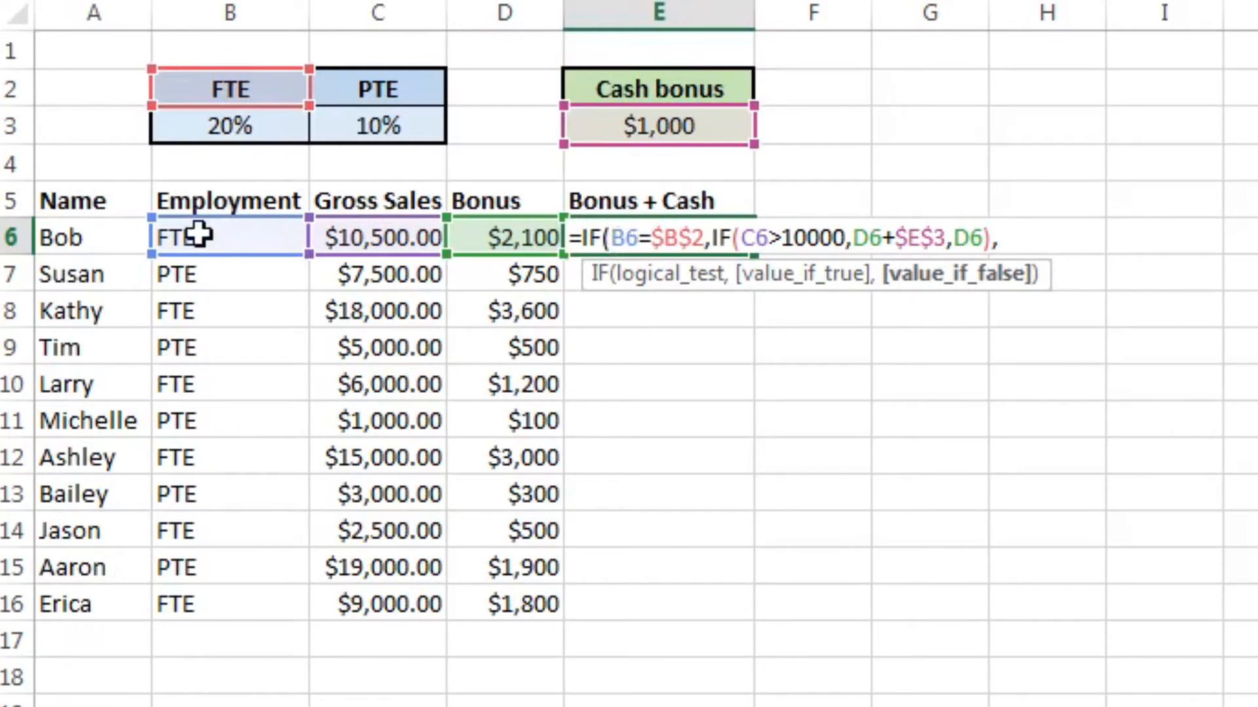
Step: Set the outer IF's value if false to D6 and enter the completed formula in E6
click(488, 241)
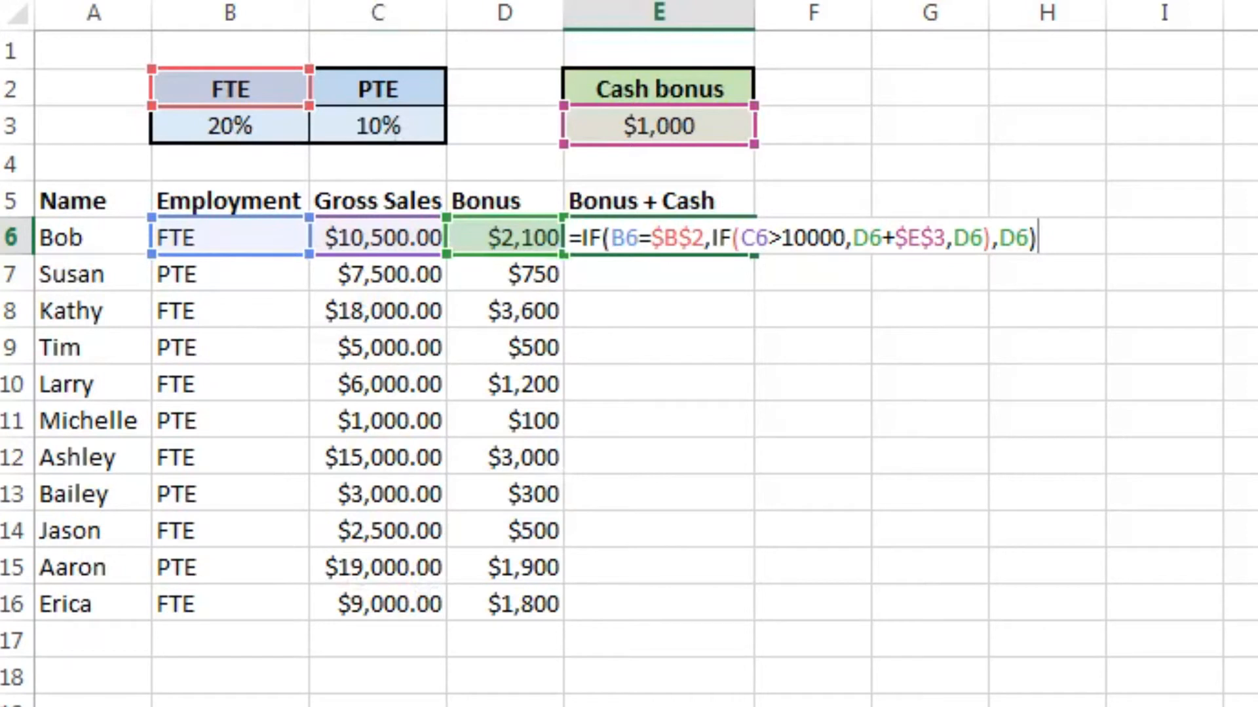
key(Return)
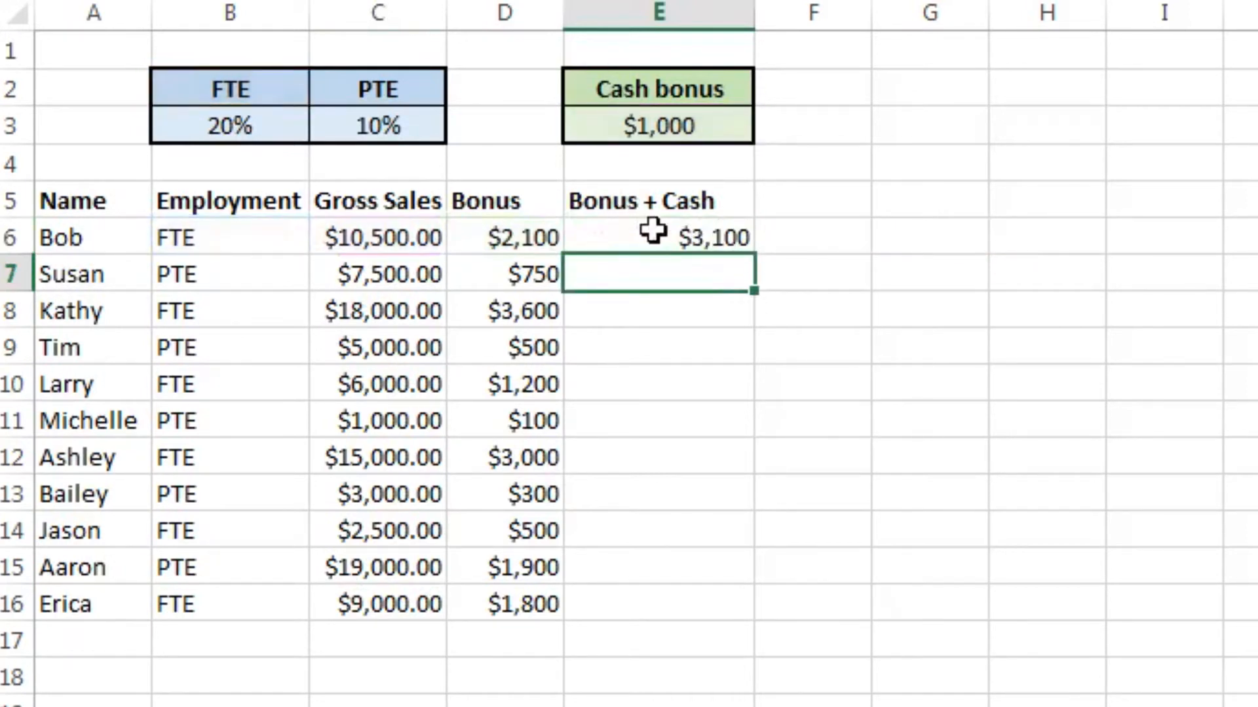
Step: Fill the Bonus + Cash formula from E6 down to E16 for all employees
click(653, 230)
click(757, 261)
click(716, 244)
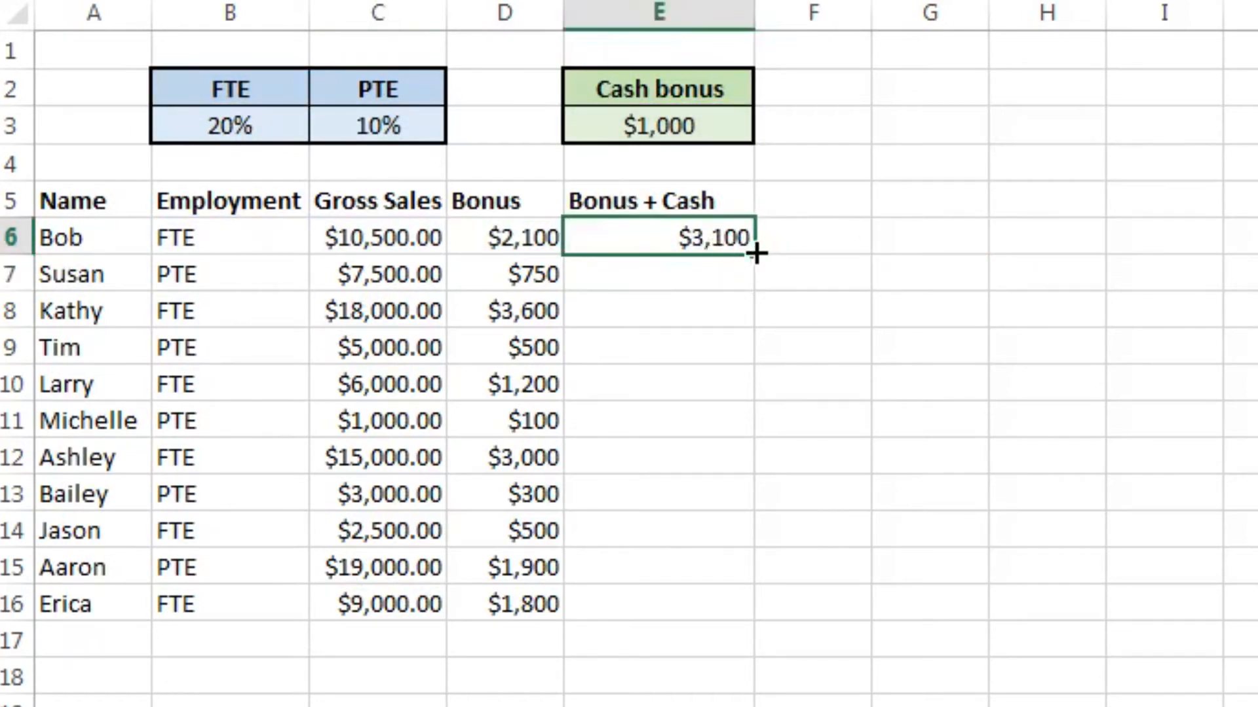
double_click(754, 255)
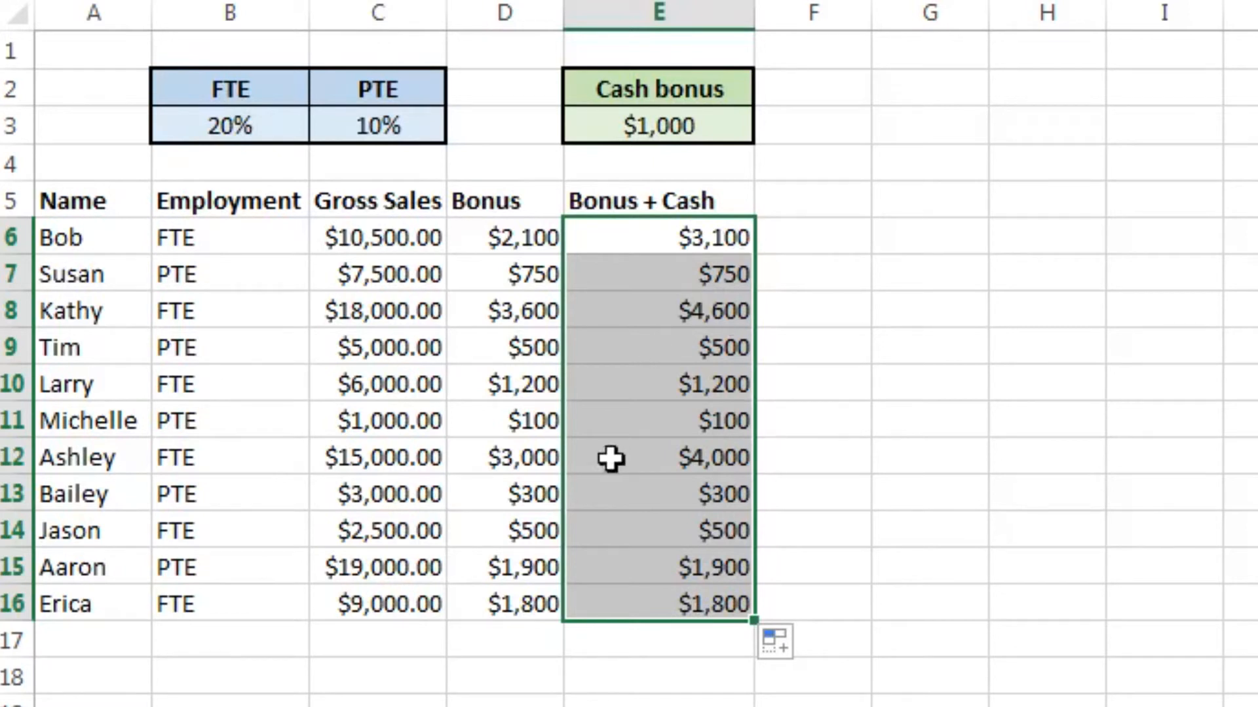
Step: Select E6, E8 and E12 together to examine the full-time employees whose totals include the cash bonus
click(686, 237)
ctrl+click(660, 316)
ctrl+click(706, 452)
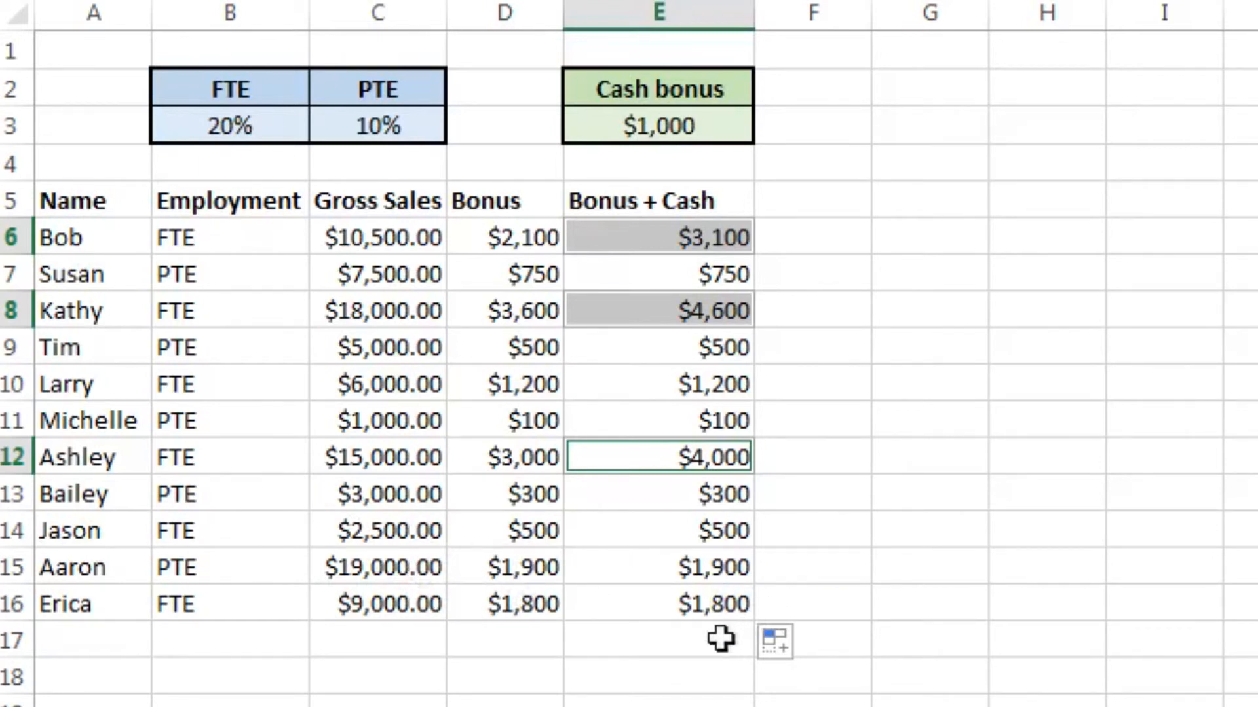
Step: Clear the Bonus + Cash results in E6:E17 and return to cell E6
drag(658, 638, 733, 243)
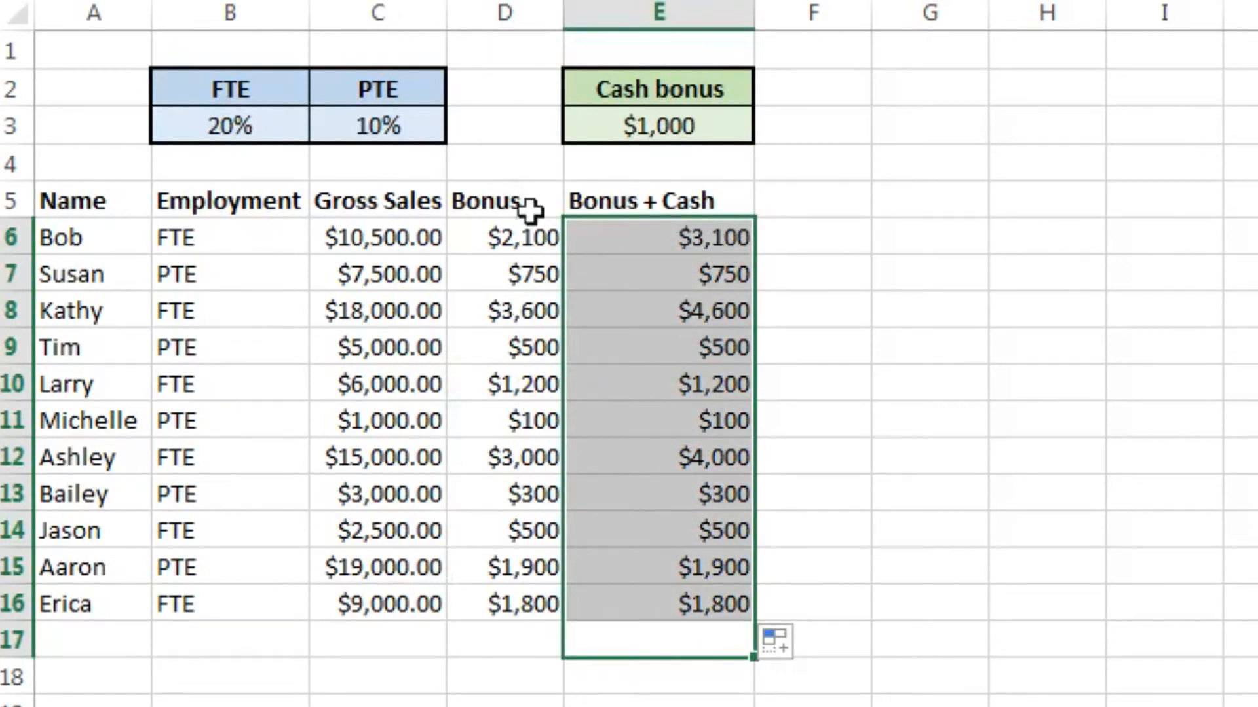
key(Delete)
key(Up)
key(Up)
key(Up)
key(Up)
key(Up)
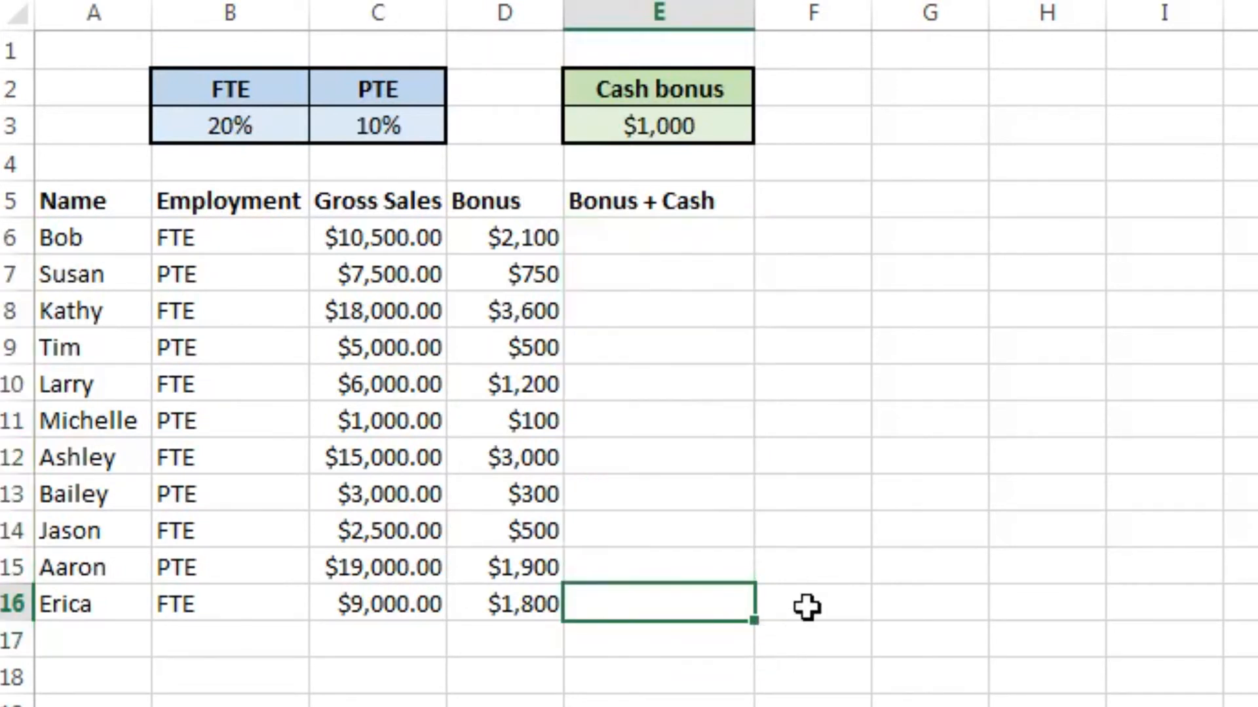
key(Up)
key(Up)
key(Up)
key(Up)
key(Up)
key(Up)
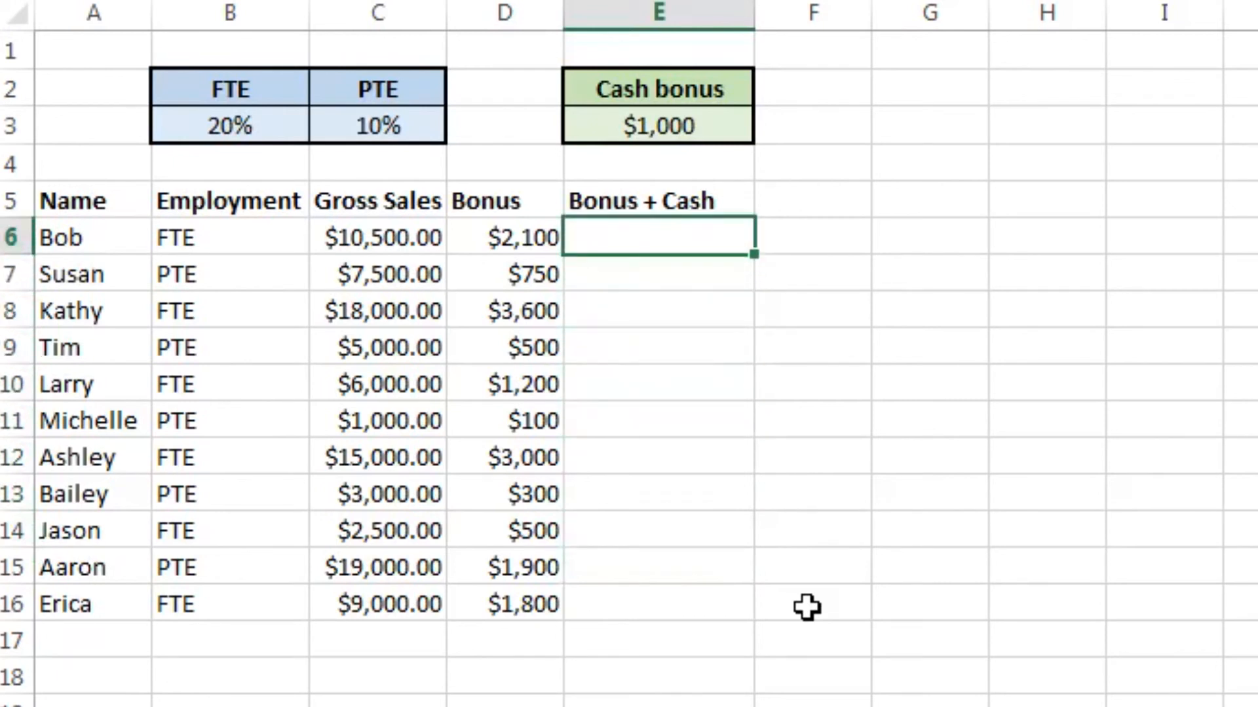
Step: Start a new IF formula in E6 with the logical test B6=$B$2, using an absolute reference to the FTE label
text(=IF()
key(Left)
key(Left)
key(Left)
text(=)
key(Up)
key(Up)
key(Up)
key(Left)
key(Left)
key(Left)
key(Up)
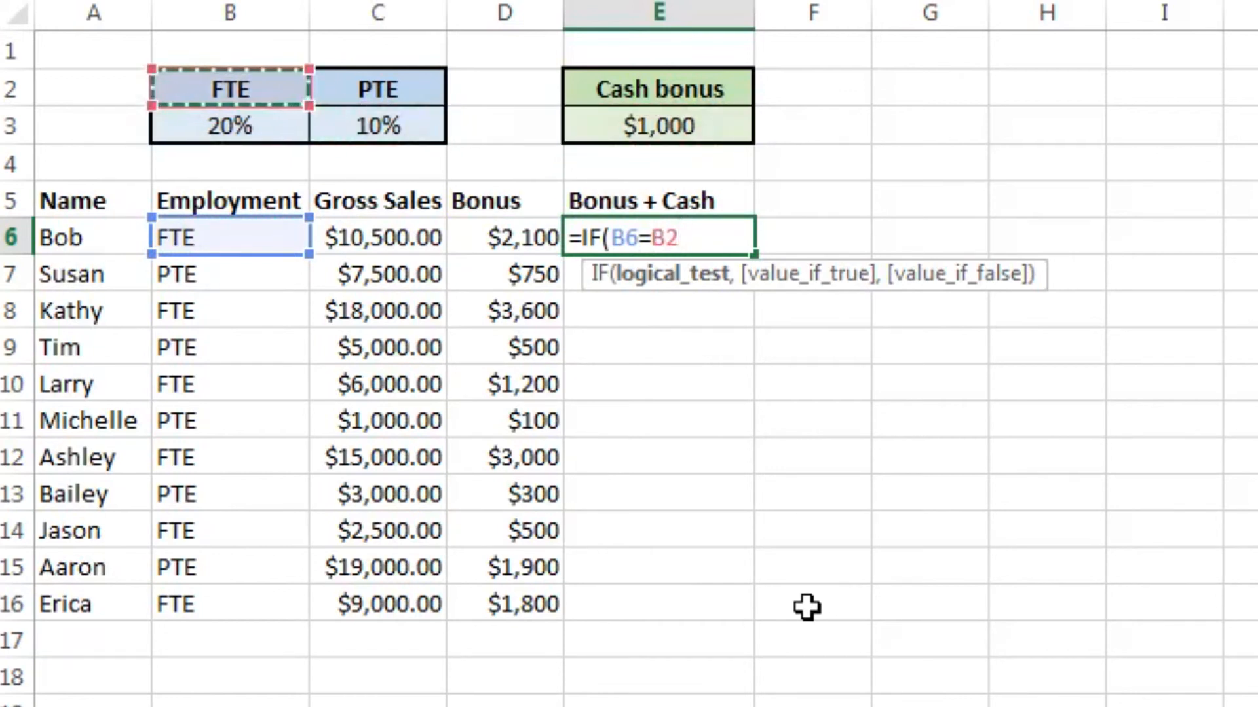
key(F4)
Step: Nest a second IF as the value if true in E6, with the logical test C6>10000
text(,IF*)
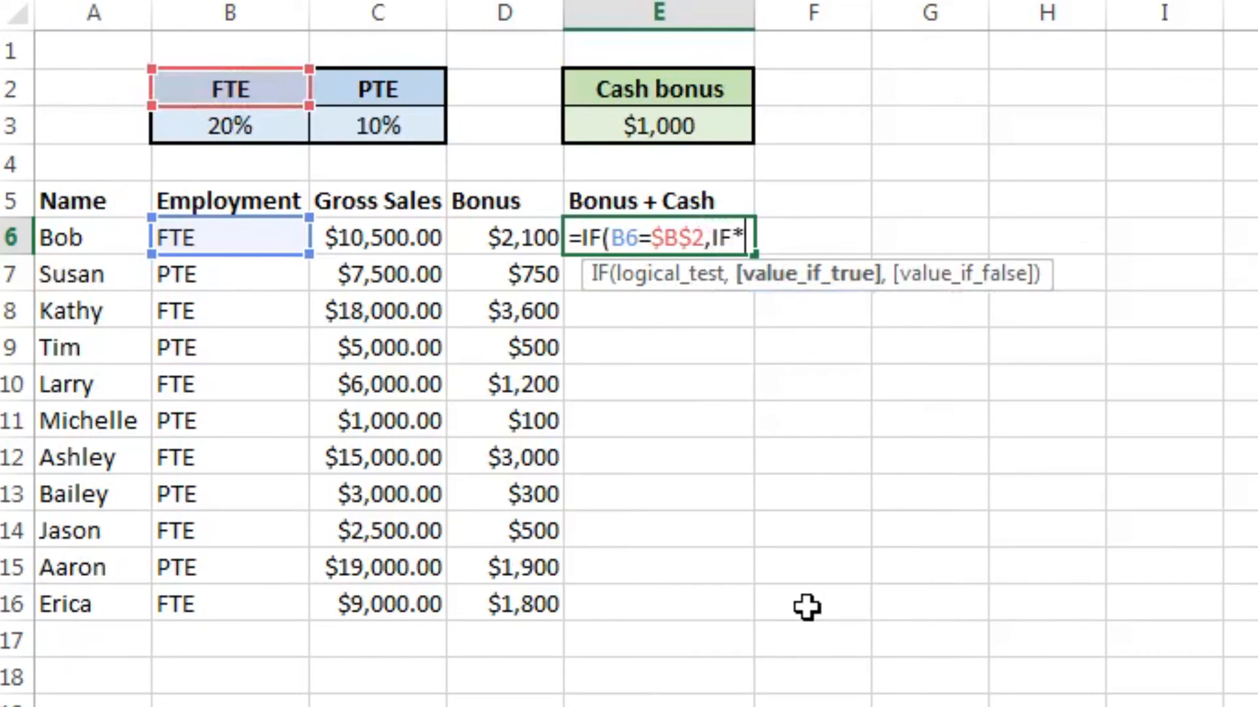
key(BackSpace)
text(()
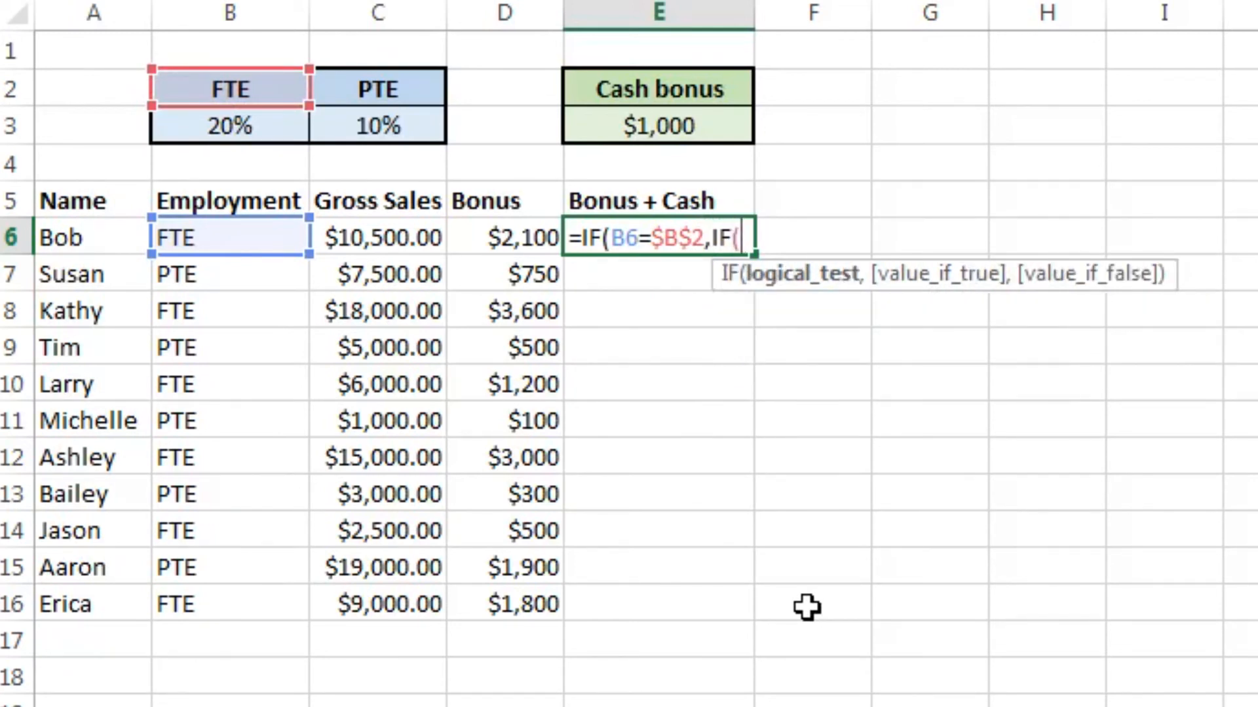
key(Left)
key(Left)
text(>)
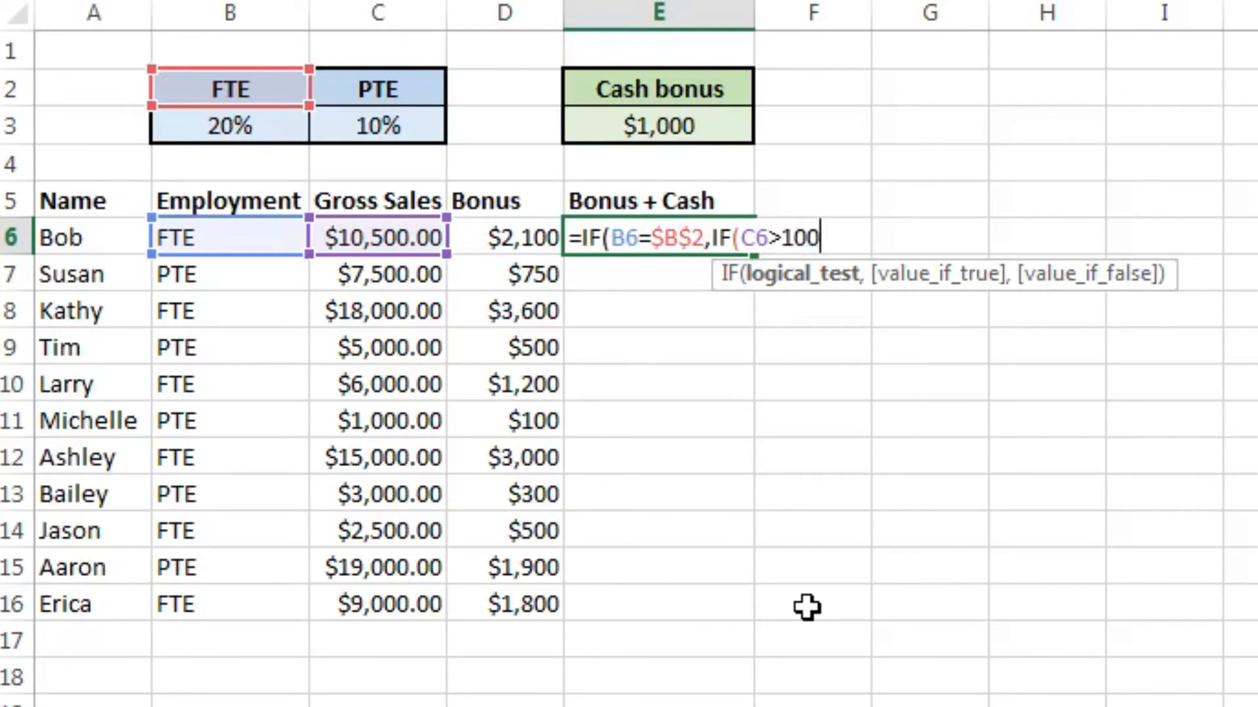
text(10000,)
key(Left)
key(Left)
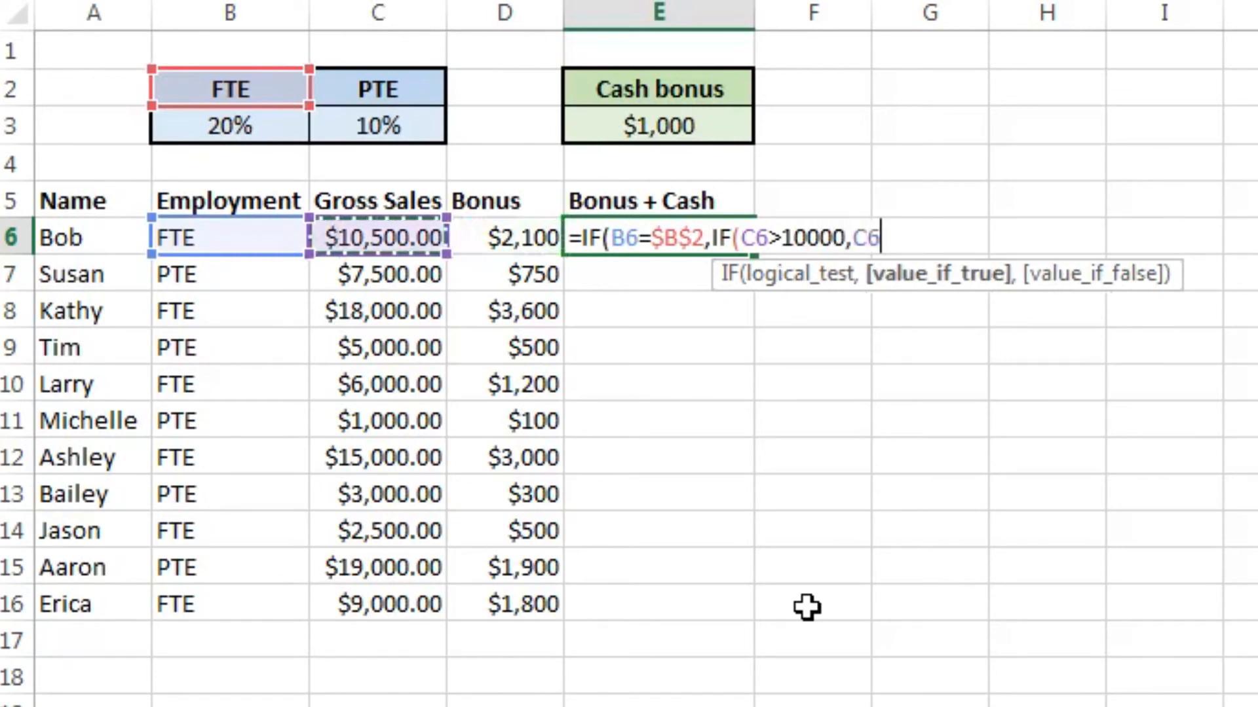
key(BackSpace)
key(BackSpace)
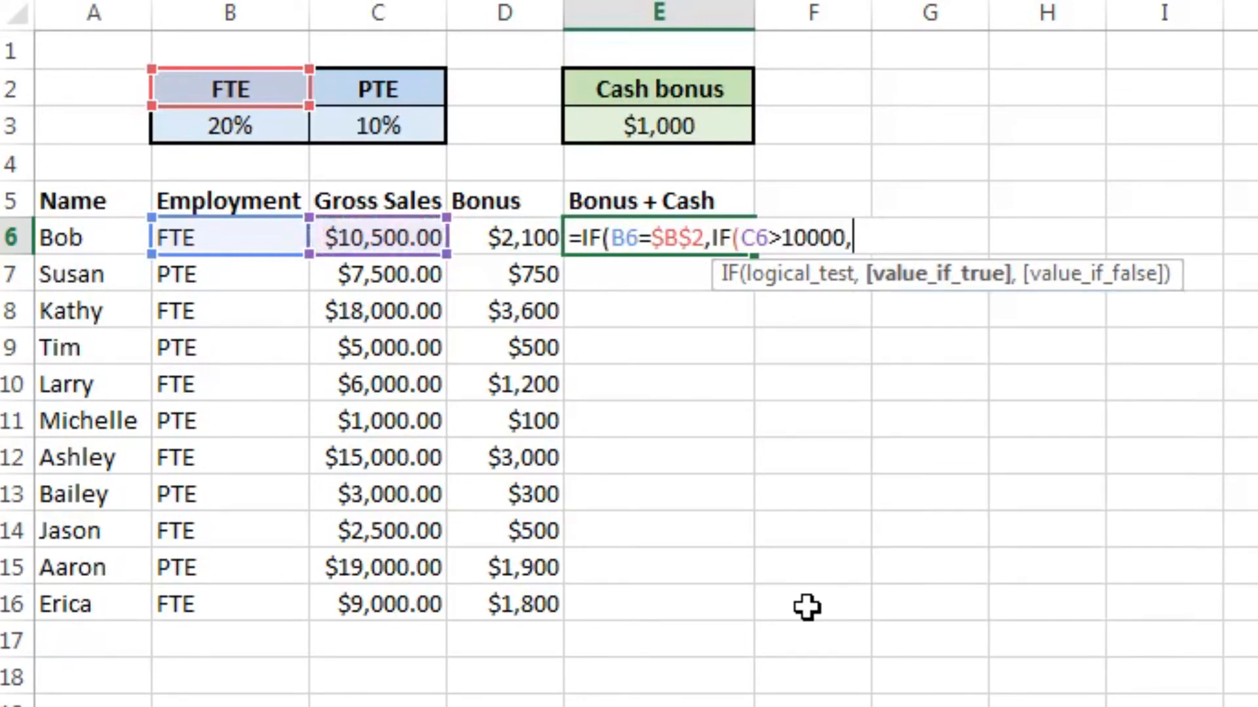
Step: Begin the nested IF's value if true with the product (C6*$B$3, using an absolute reference to the FTE rate
text(()
key(Left)
key(Left)
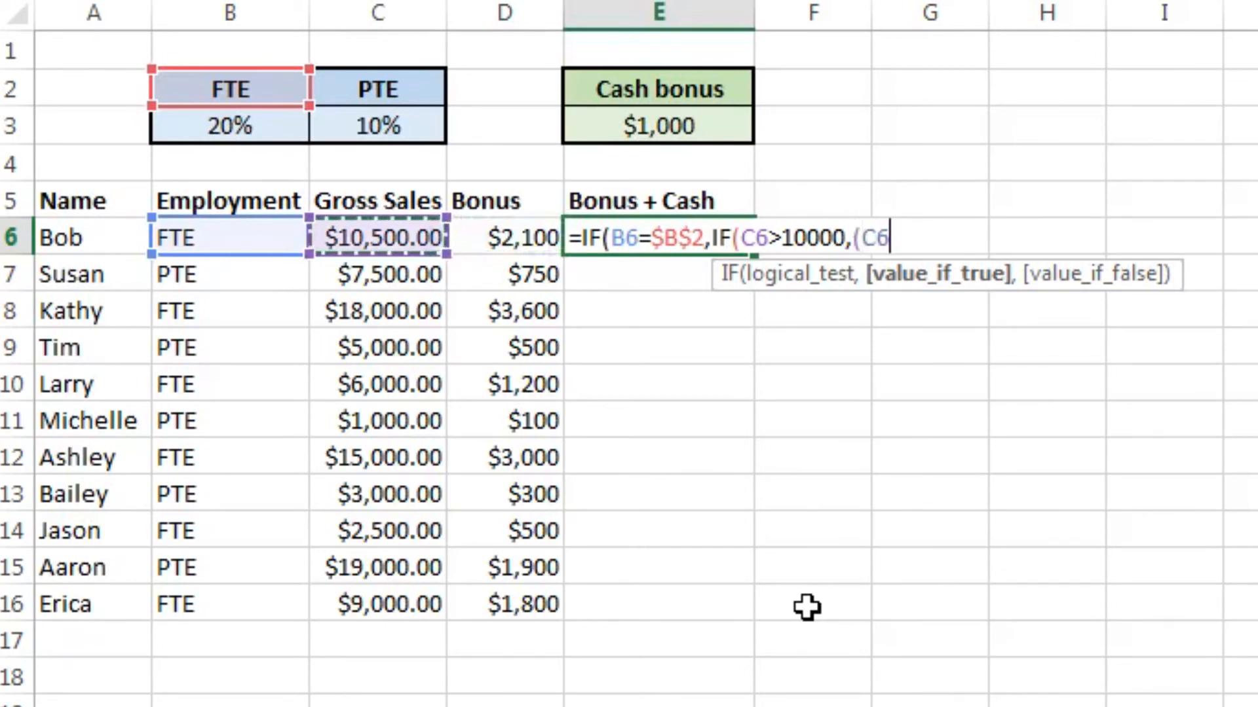
text(*)
key(Left)
key(Left)
key(Left)
key(Up)
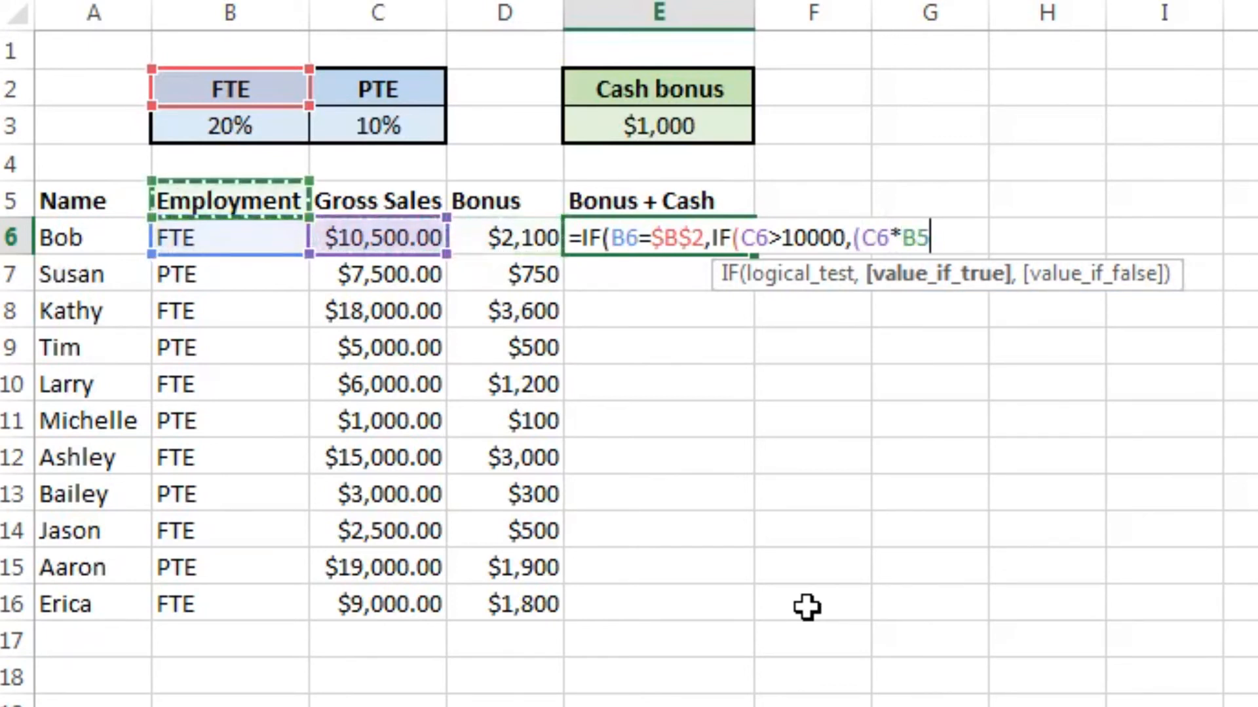
key(Up)
key(Up)
key(F4)
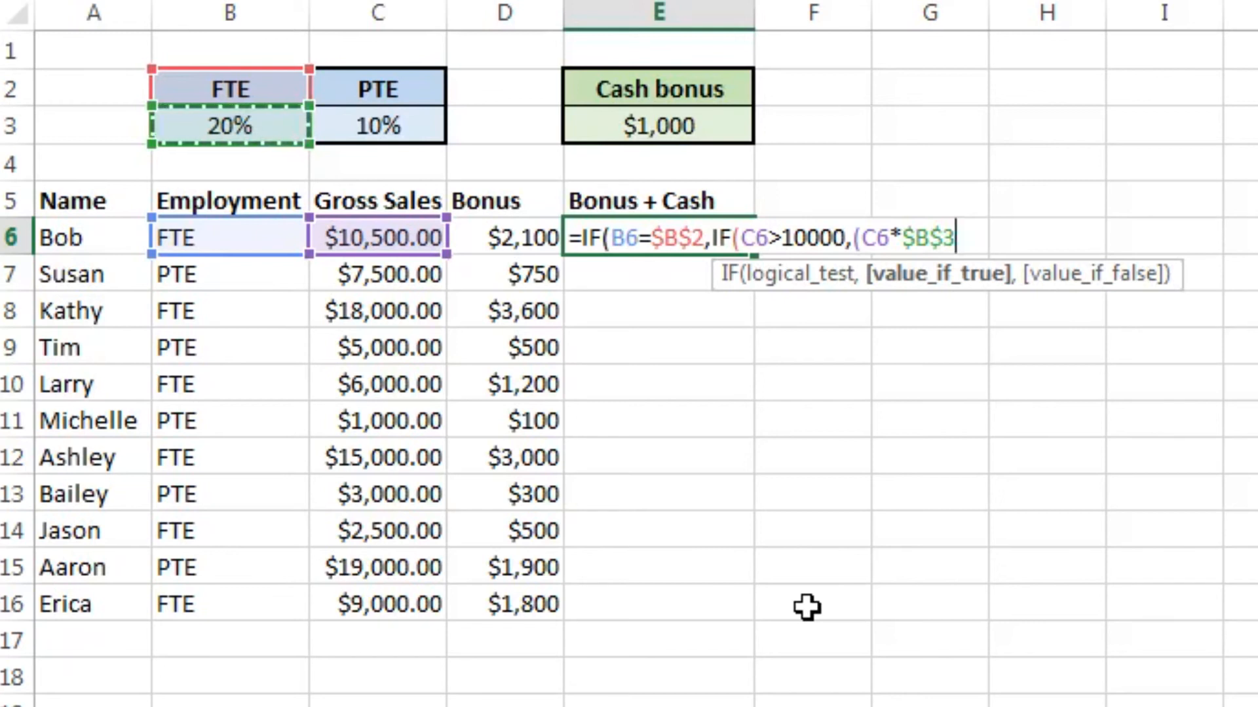
Step: Close the product's parenthesis and add the absolute cash bonus reference $E$3 to finish the nested IF's value if true
text()+)
key(Up)
key(Up)
key(Up)
key(F4)
text(,)
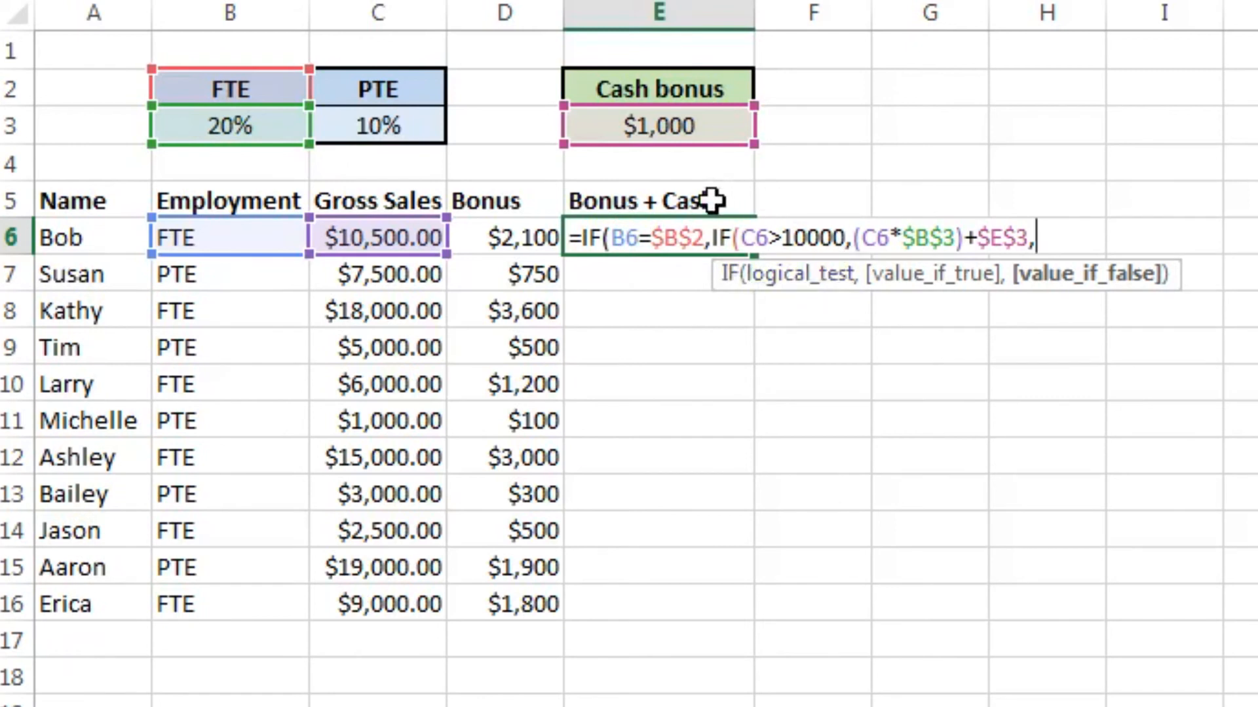
Step: Set the nested IF's value if false to C6*$B$3 and close the nested IF
click(364, 241)
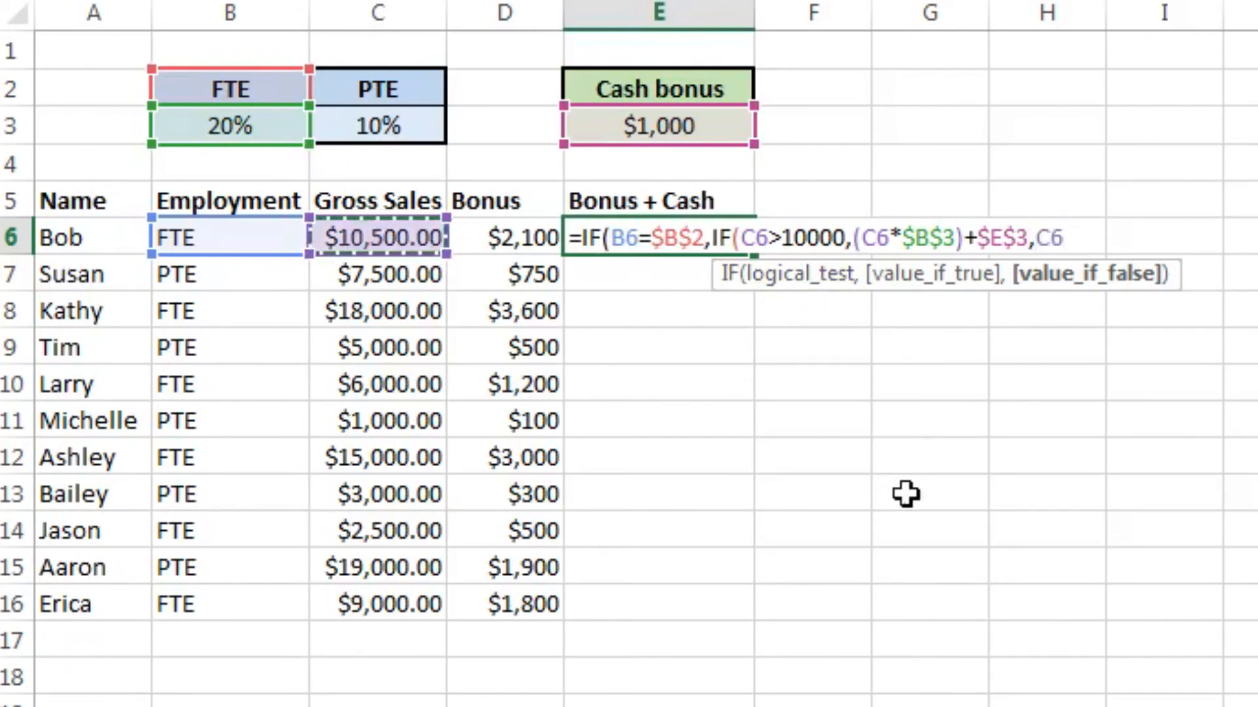
text(*)
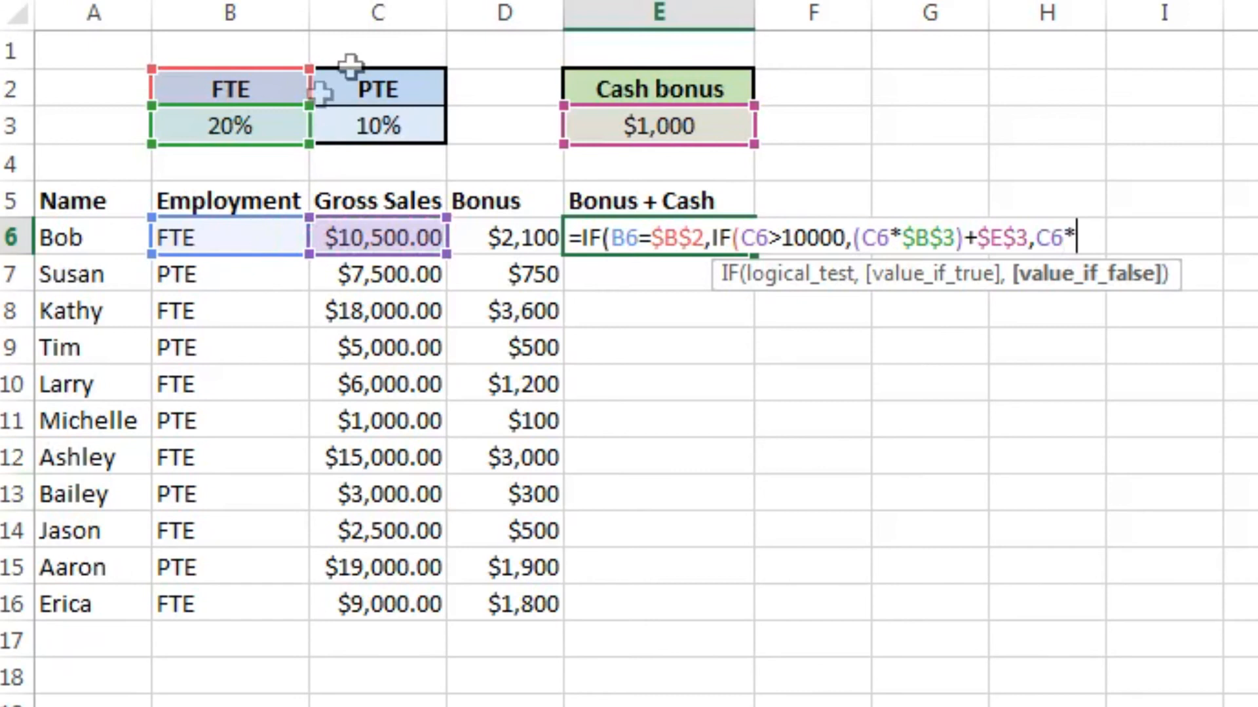
click(276, 130)
key(F4)
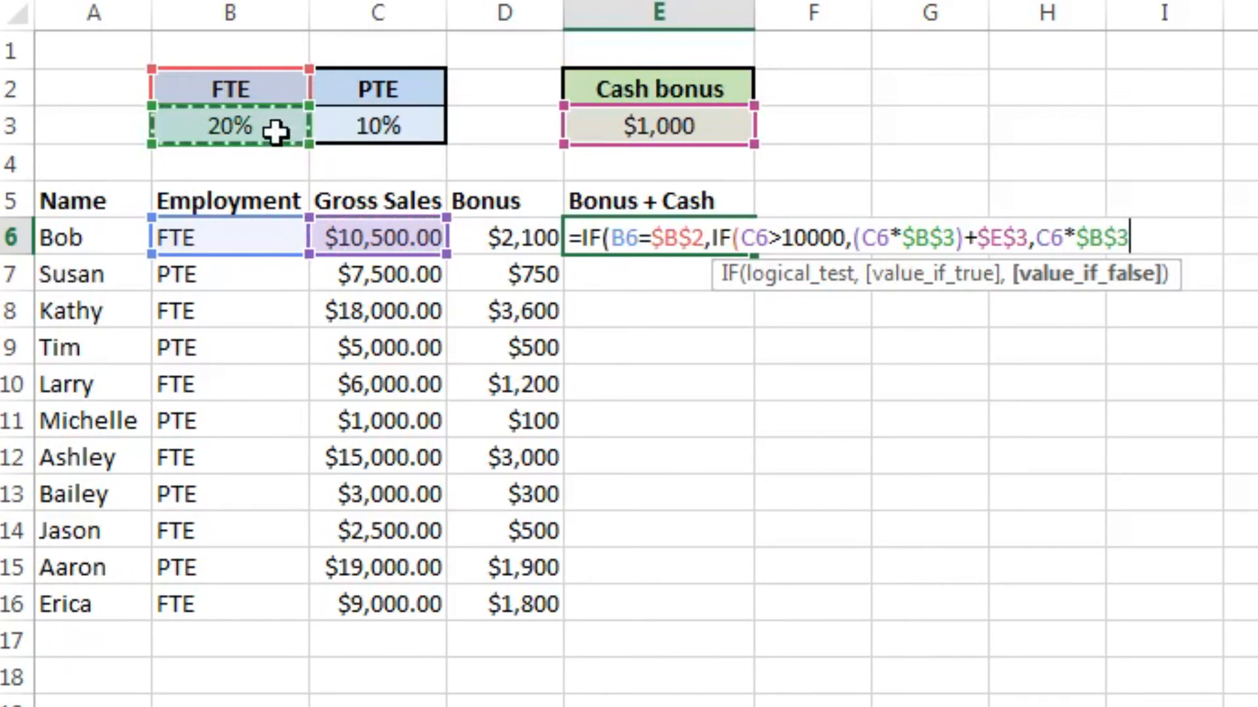
text())
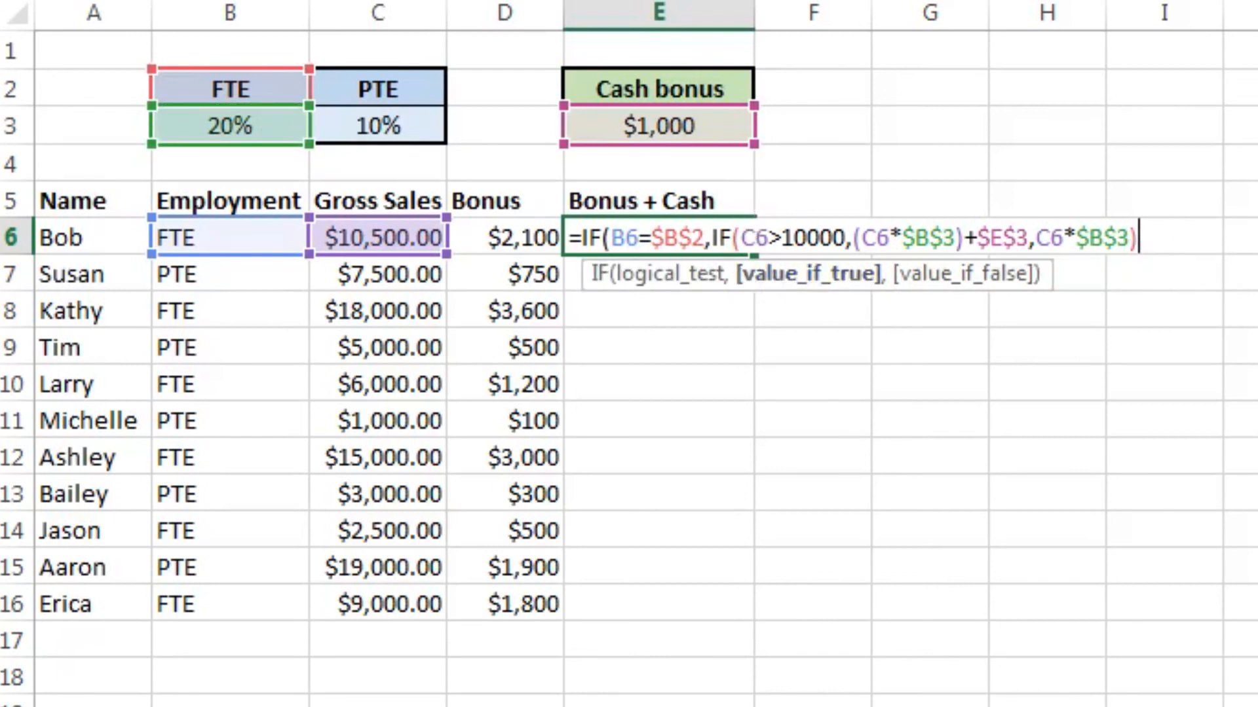
text(,)
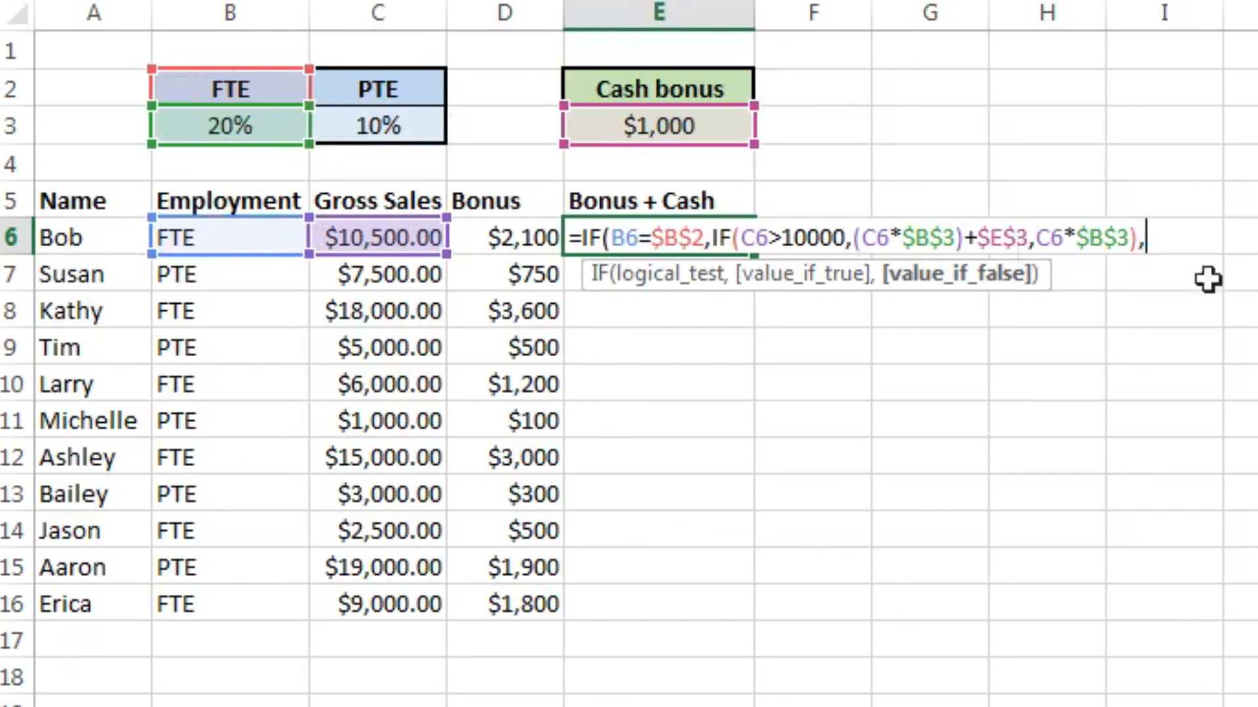
Step: Set the outer IF's value if false to C6*$C$3 and enter the completed formula in E6
click(367, 233)
text(*)
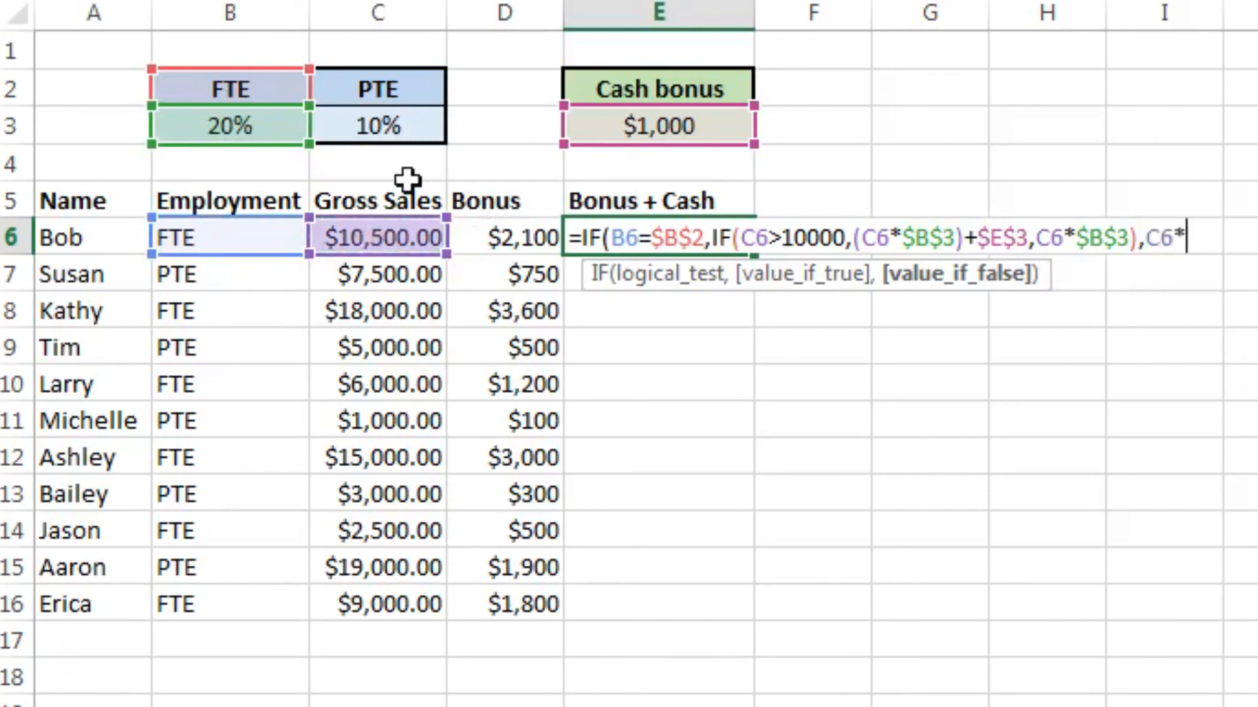
click(408, 135)
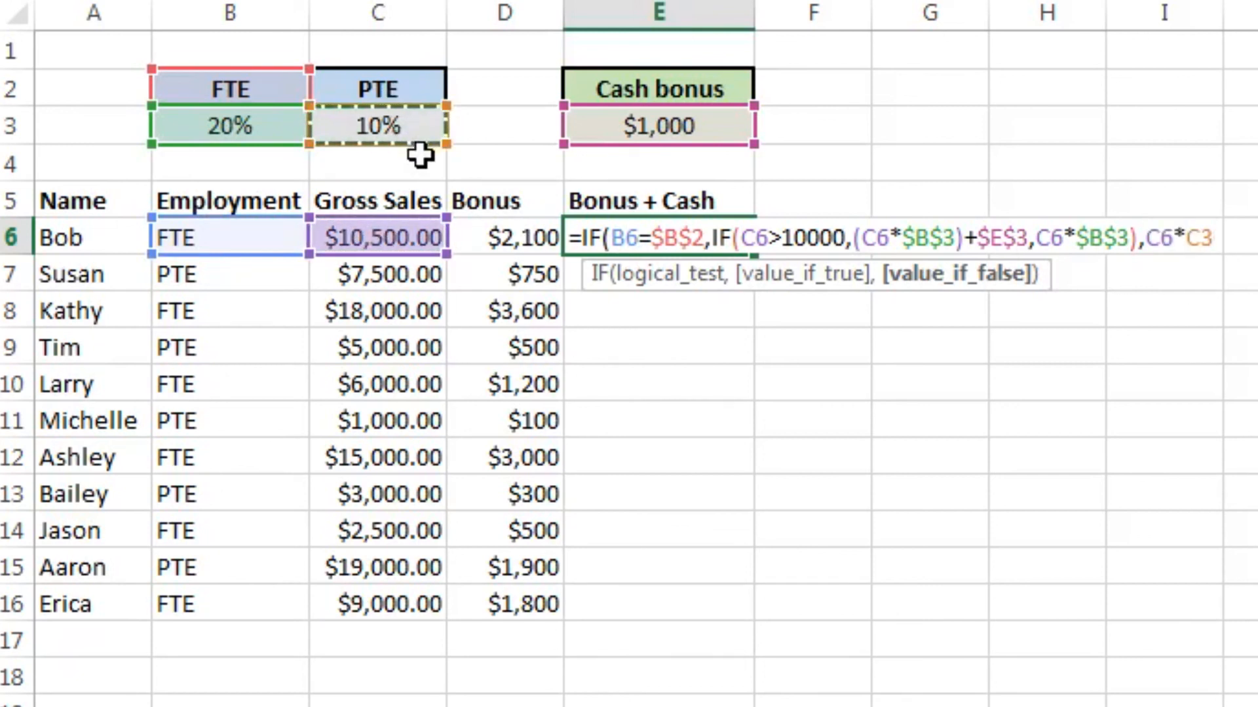
key(F4)
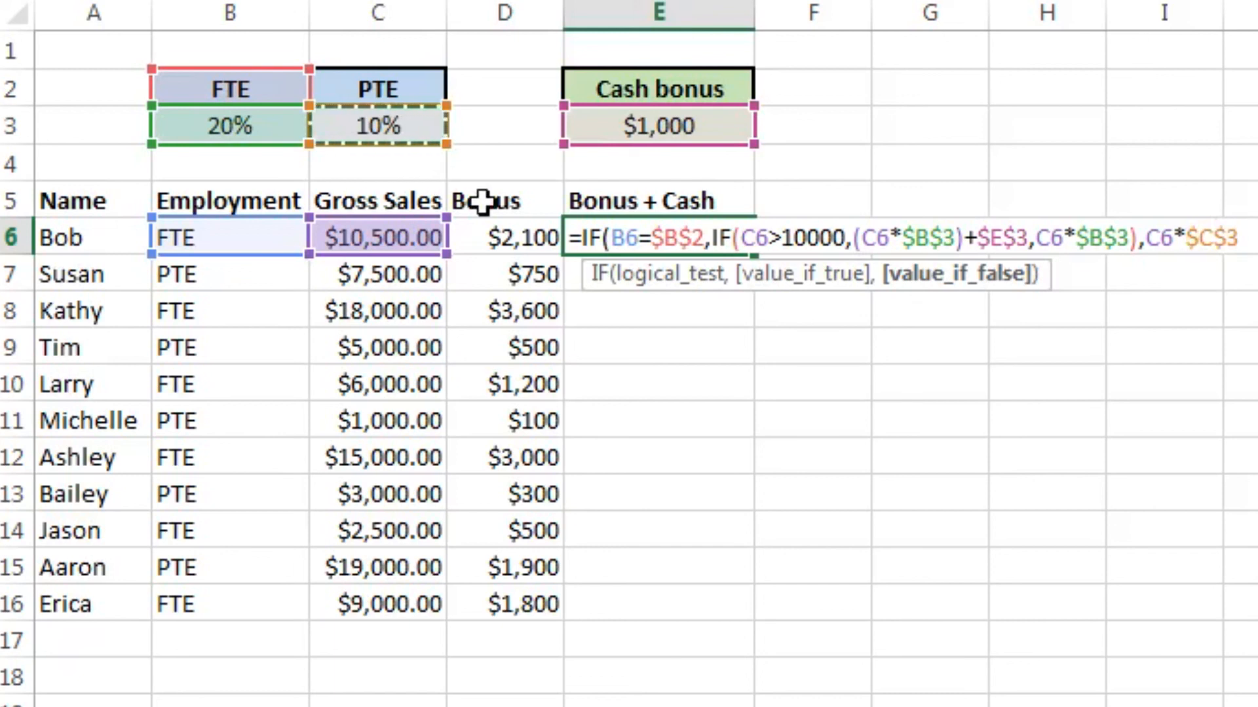
key(Return)
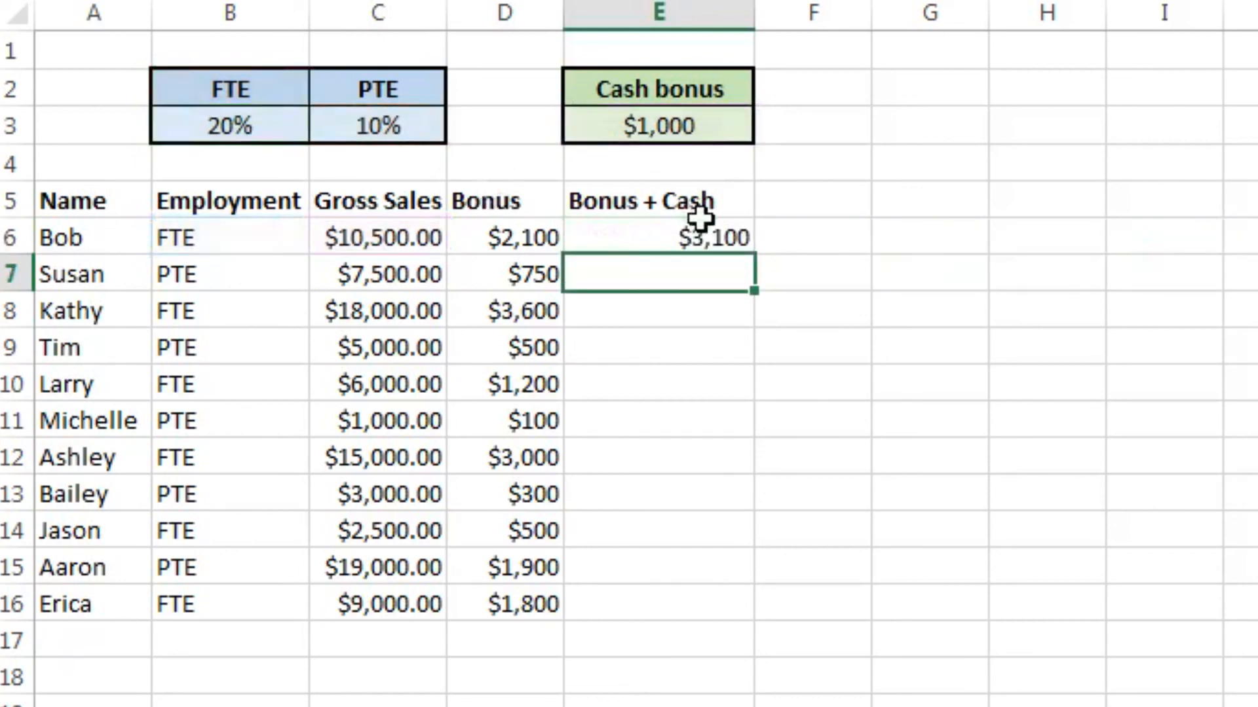
Step: Fill the new nested IF formula from E6 down through E16
click(696, 238)
double_click(754, 255)
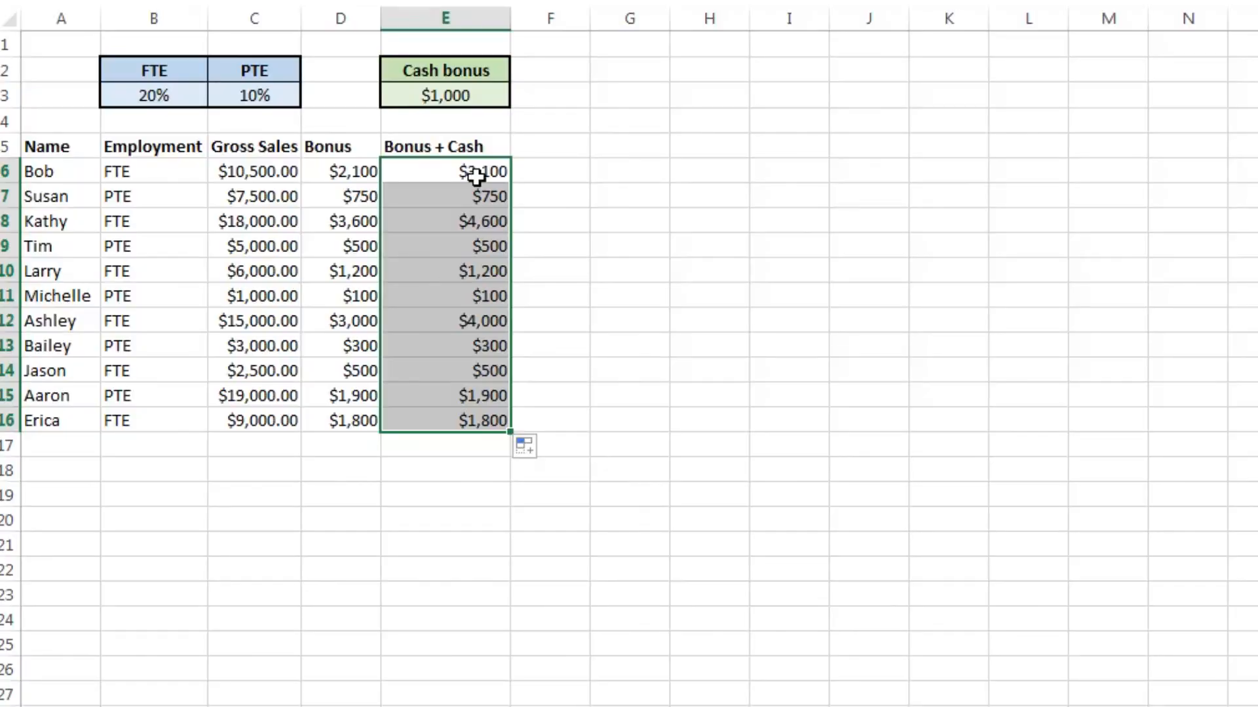
Step: Select E6, E8 and E12 together to check the recalculated totals that include the cash bonus
click(476, 175)
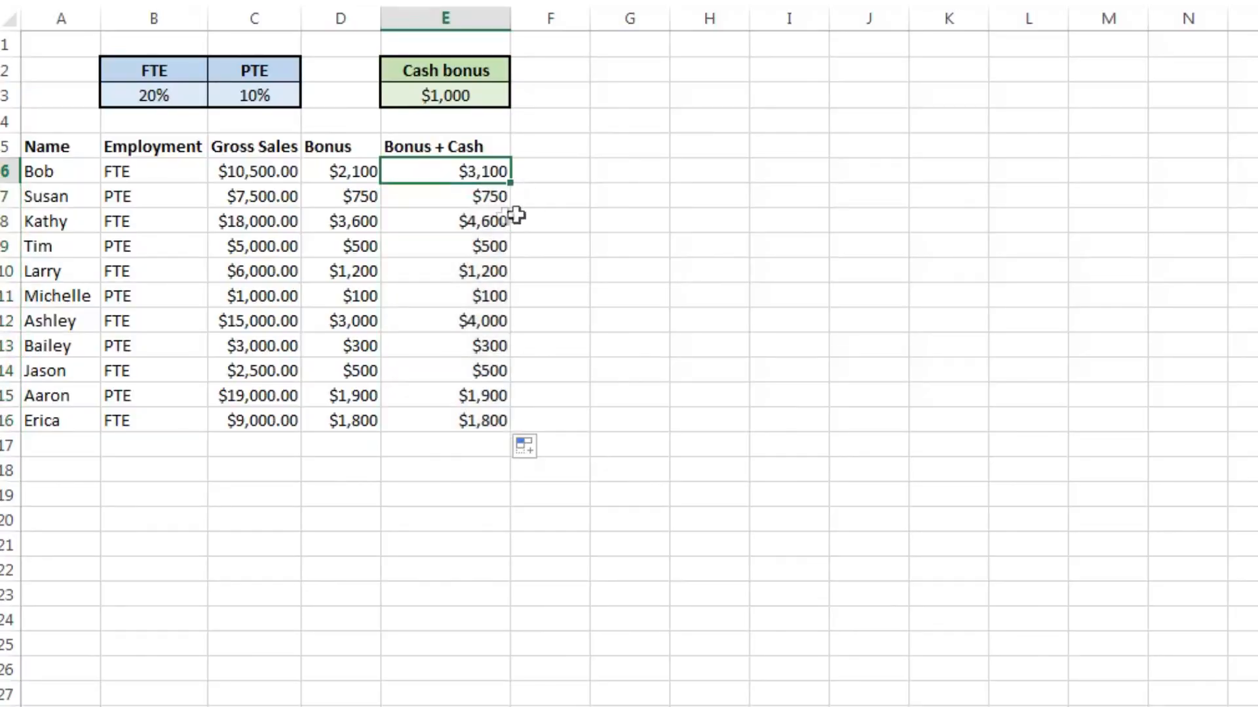
ctrl+click(454, 228)
ctrl+click(460, 321)
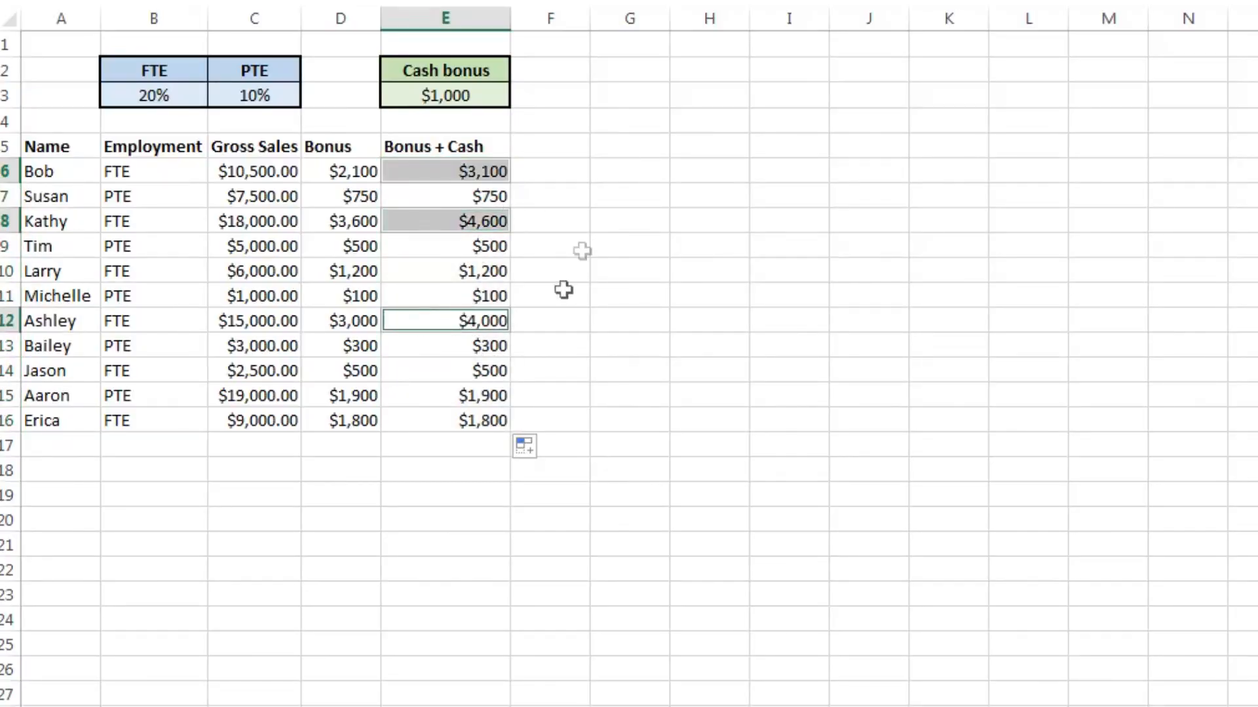